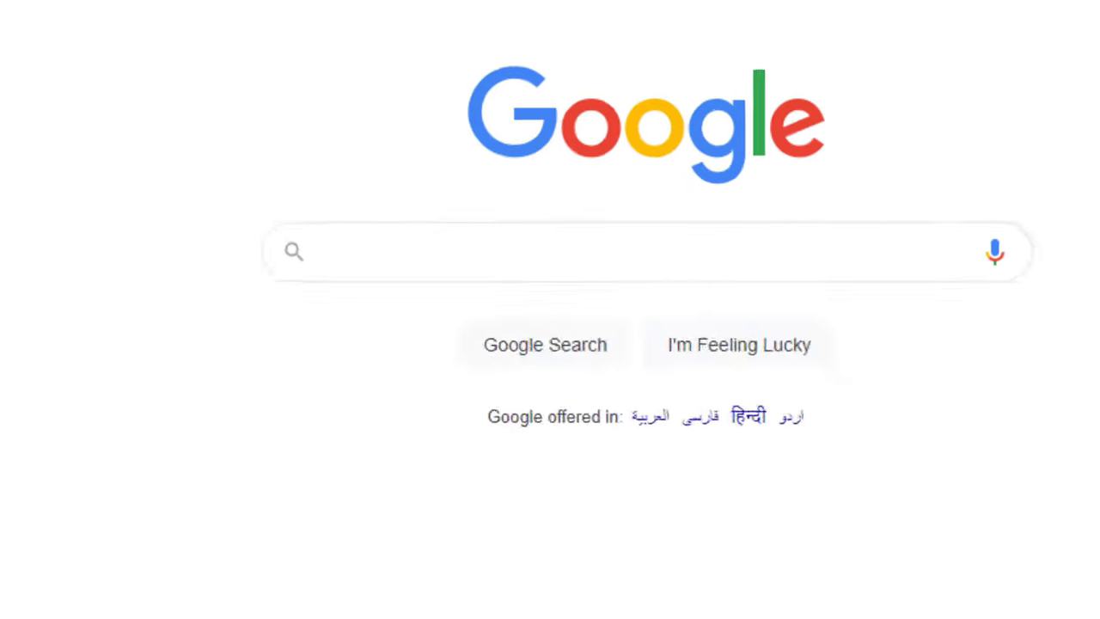
- Search Google for 'europass cv', open the official Europass CV page and go to Login
{"action": "type", "text": "Europass c"}
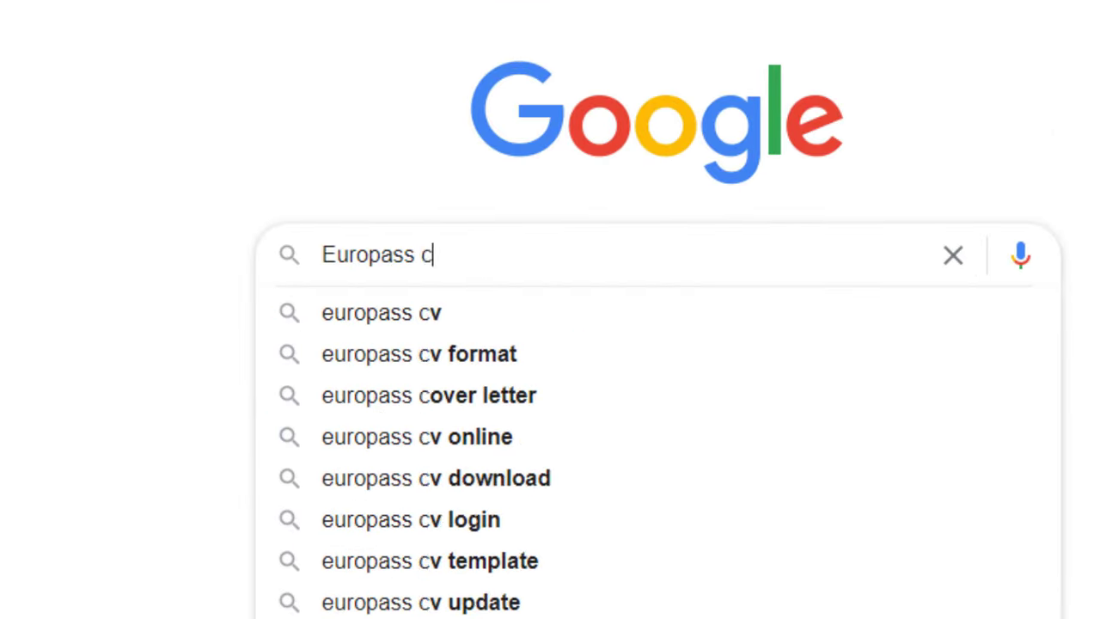
{"action": "key", "text": "Down"}
{"action": "key", "text": "Return"}
{"action": "scroll", "coordinate": [252, 388], "scroll_direction": "down", "scroll_amount": 5}
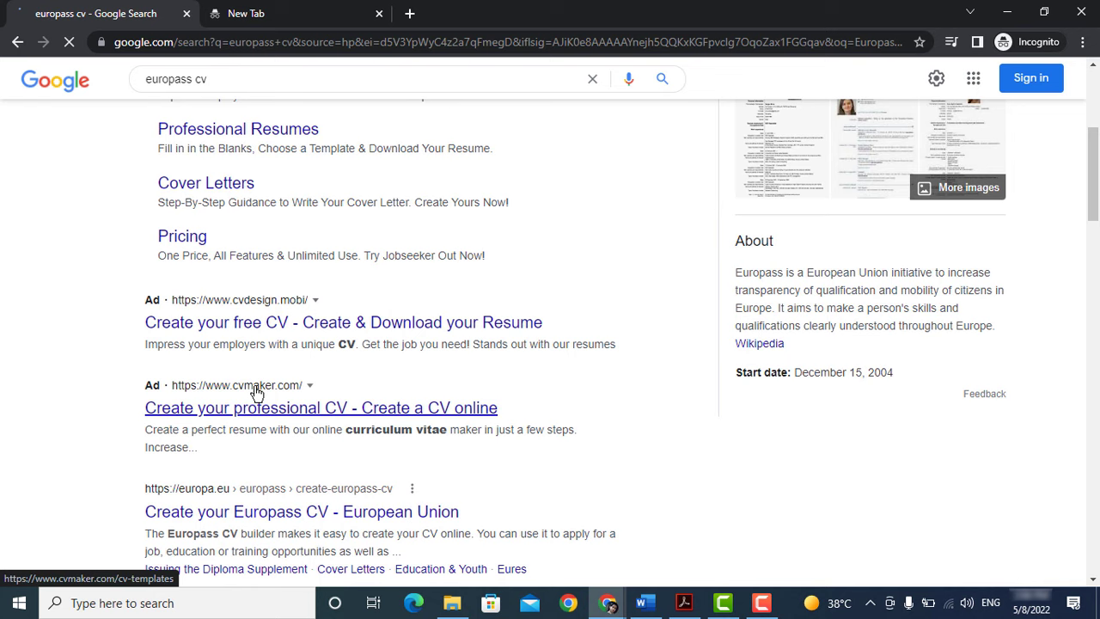
{"action": "left_click", "coordinate": [239, 437]}
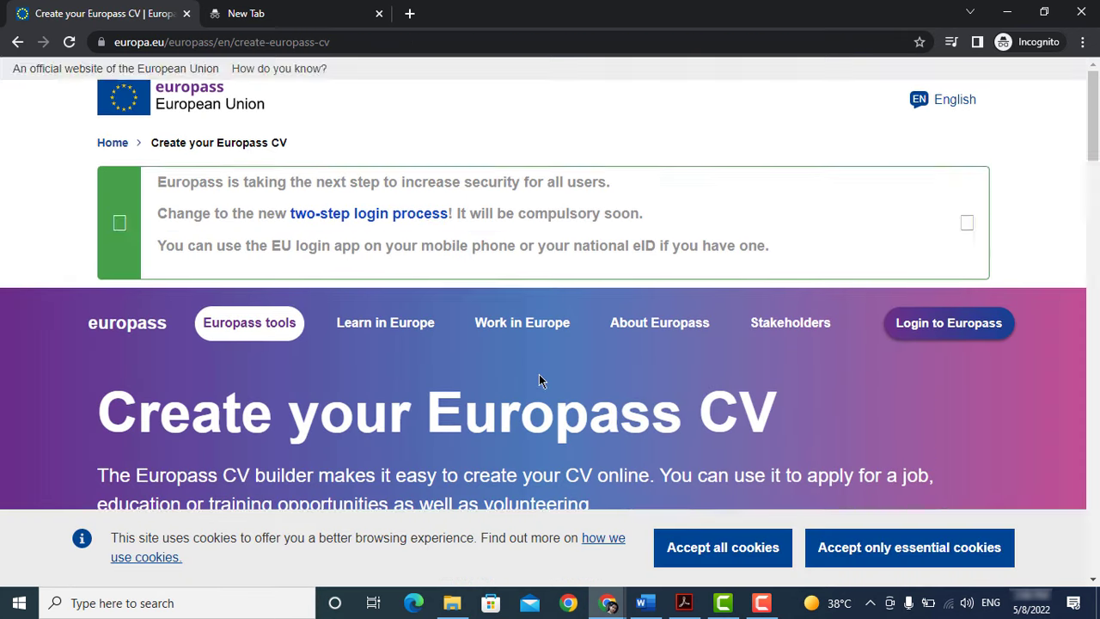
{"action": "scroll", "coordinate": [540, 380], "scroll_direction": "down", "scroll_amount": 1}
{"action": "left_click", "coordinate": [949, 242]}
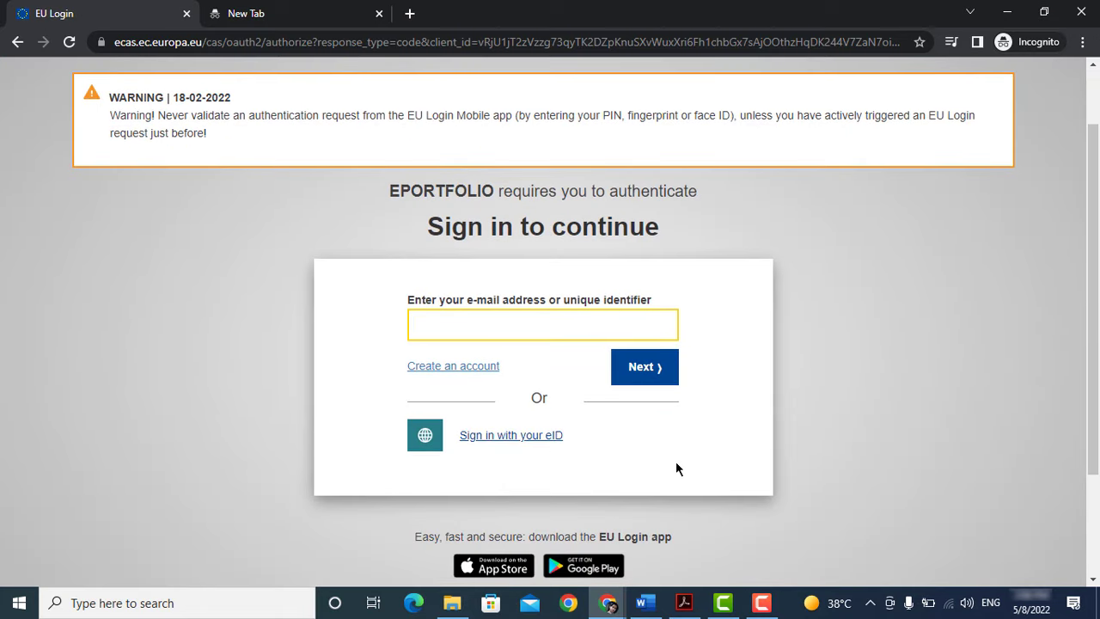
- Register a new EU Login account with the user's name and e-mail, accepting the privacy statement
{"action": "left_click", "coordinate": [489, 363]}
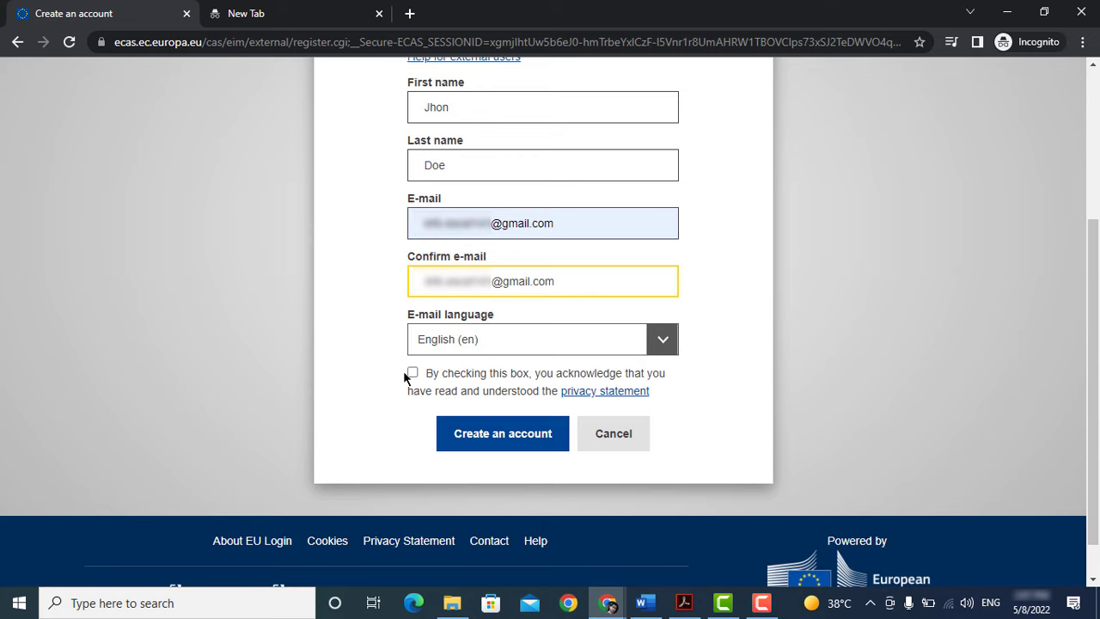
{"action": "left_click", "coordinate": [411, 372]}
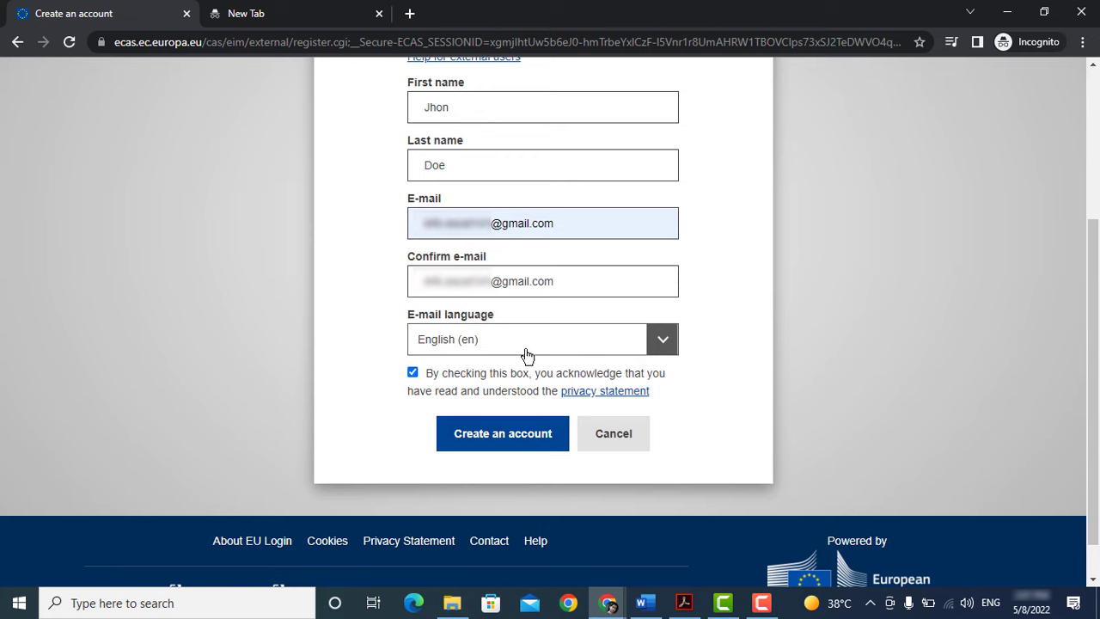
{"action": "left_click", "coordinate": [494, 439]}
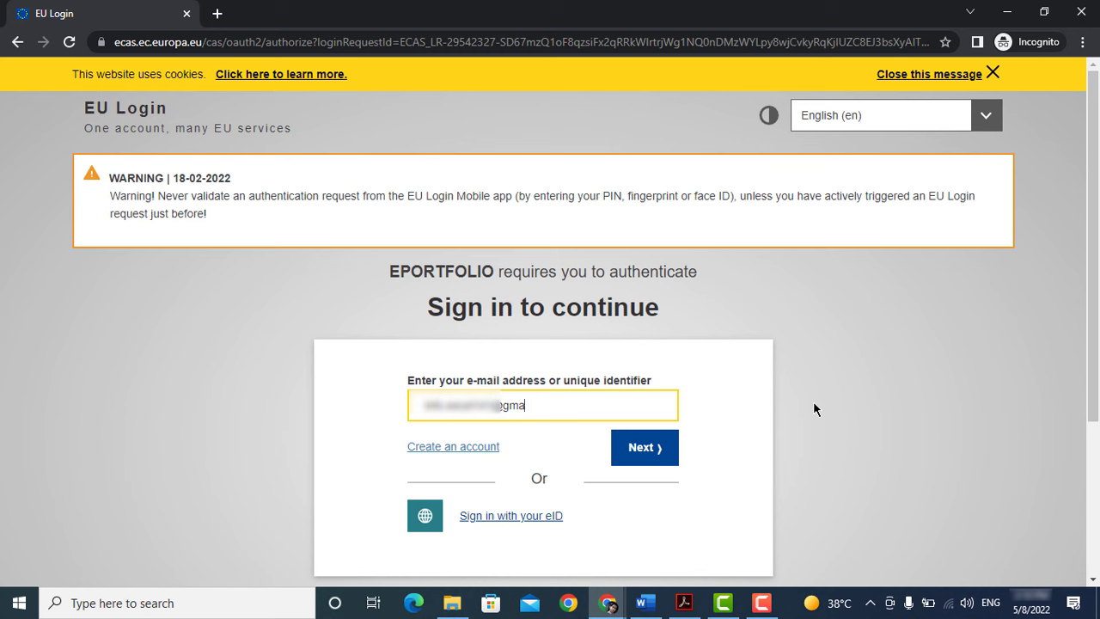
- Complete the e-mail address, sign in with the password and view the Europass home page
{"action": "type", "text": ".com"}
{"action": "left_click", "coordinate": [643, 453]}
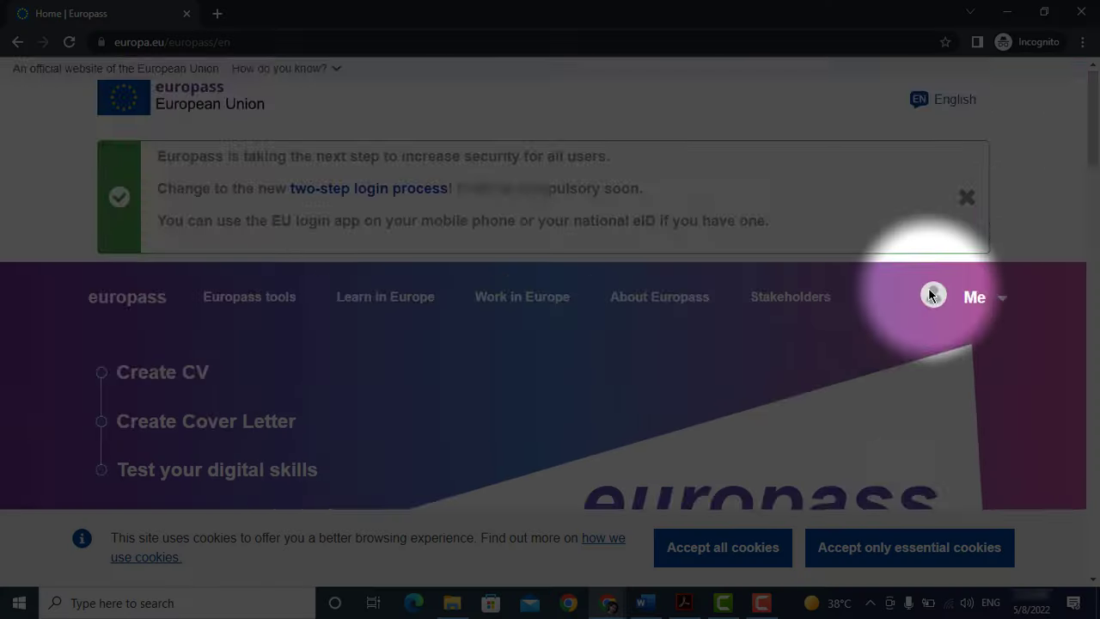
{"action": "scroll", "coordinate": [930, 295], "scroll_direction": "down", "scroll_amount": 5}
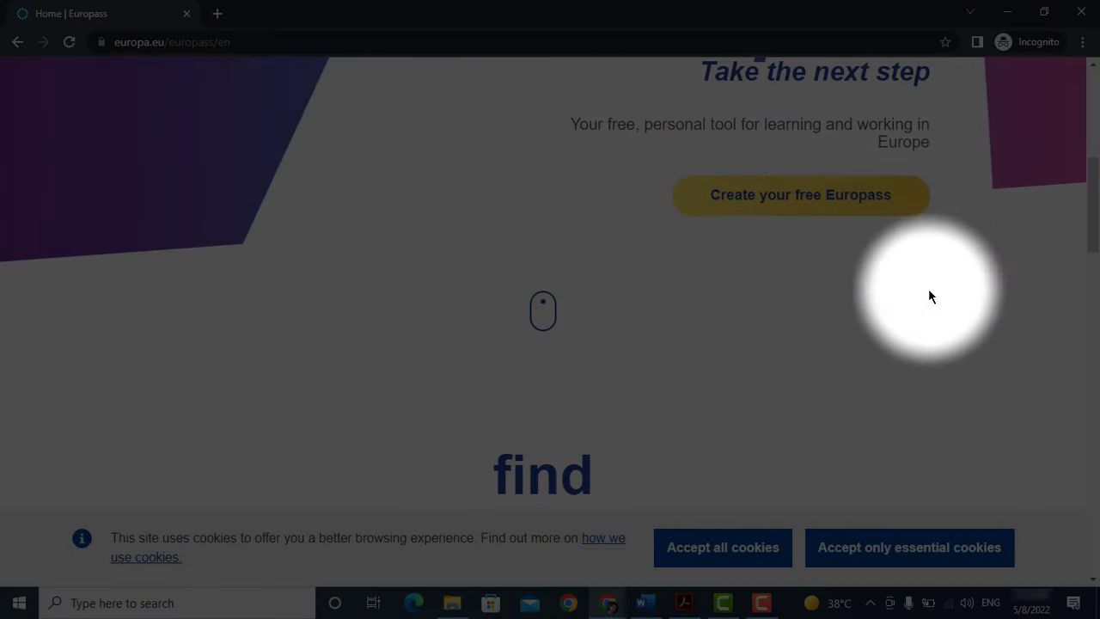
- Start creating a free Europass profile
{"action": "left_click", "coordinate": [775, 198]}
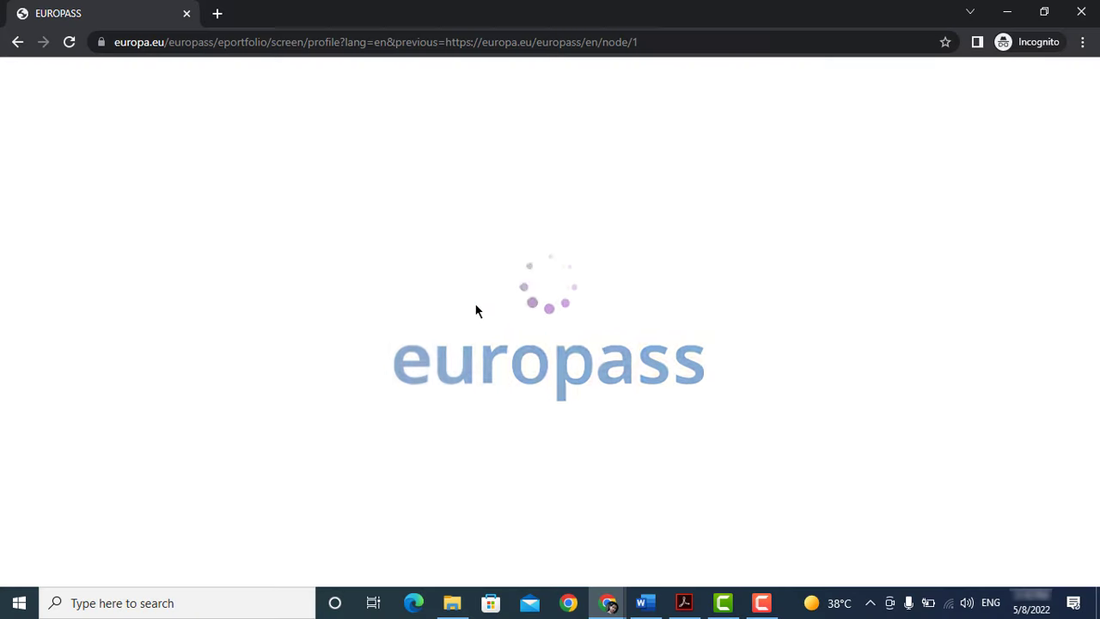
{"action": "scroll", "coordinate": [477, 311], "scroll_direction": "down", "scroll_amount": 2}
{"action": "left_click", "coordinate": [544, 465]}
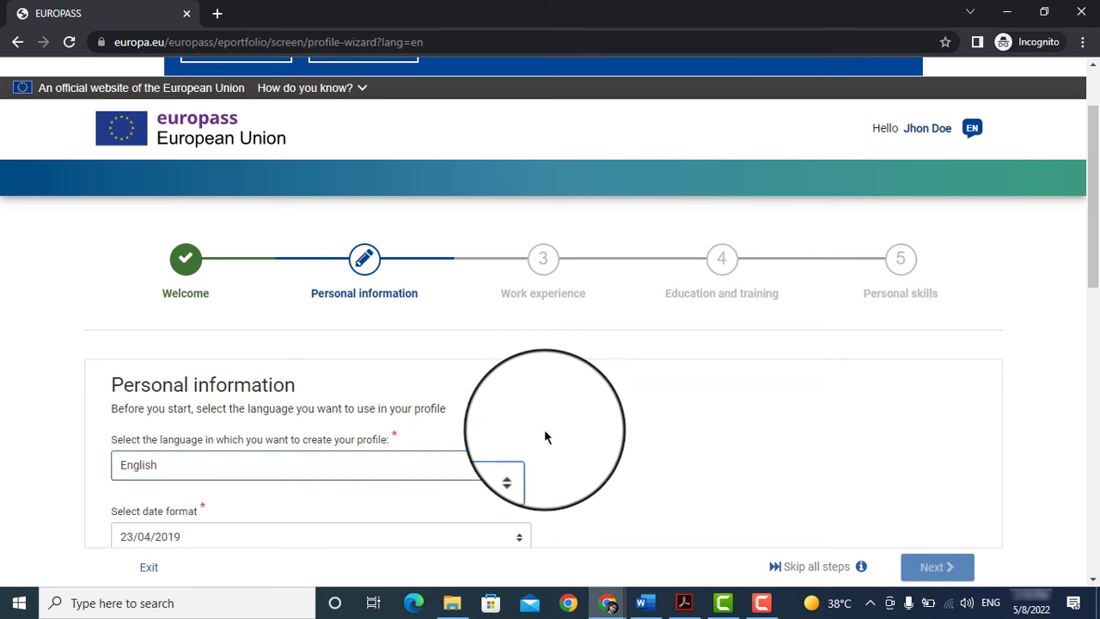
{"action": "scroll", "coordinate": [549, 375], "scroll_direction": "down", "scroll_amount": 3}
- Enter the person's first and last name
{"action": "left_click", "coordinate": [479, 352]}
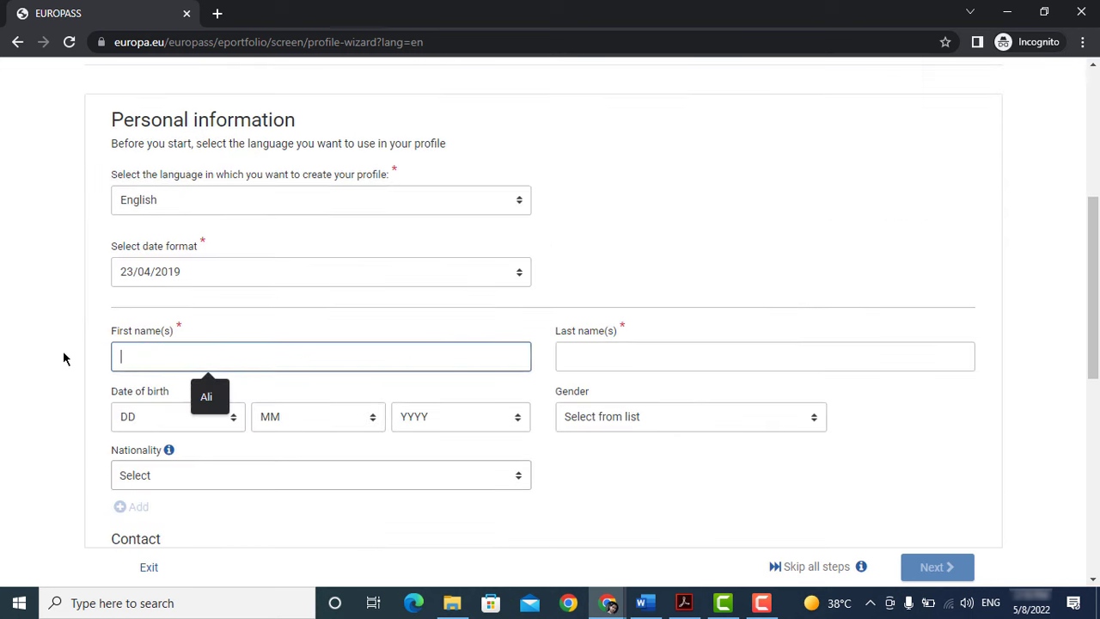
{"action": "type", "text": "Jhon"}
{"action": "scroll", "coordinate": [541, 335], "scroll_direction": "down", "scroll_amount": 1}
{"action": "key", "text": "Tab"}
{"action": "type", "text": "Doe"}
- Set birth date 9/6/1995, gender Male and nationality British
{"action": "left_click", "coordinate": [203, 342]}
{"action": "key", "text": "9"}
{"action": "key", "text": "Tab"}
{"action": "key", "text": "6"}
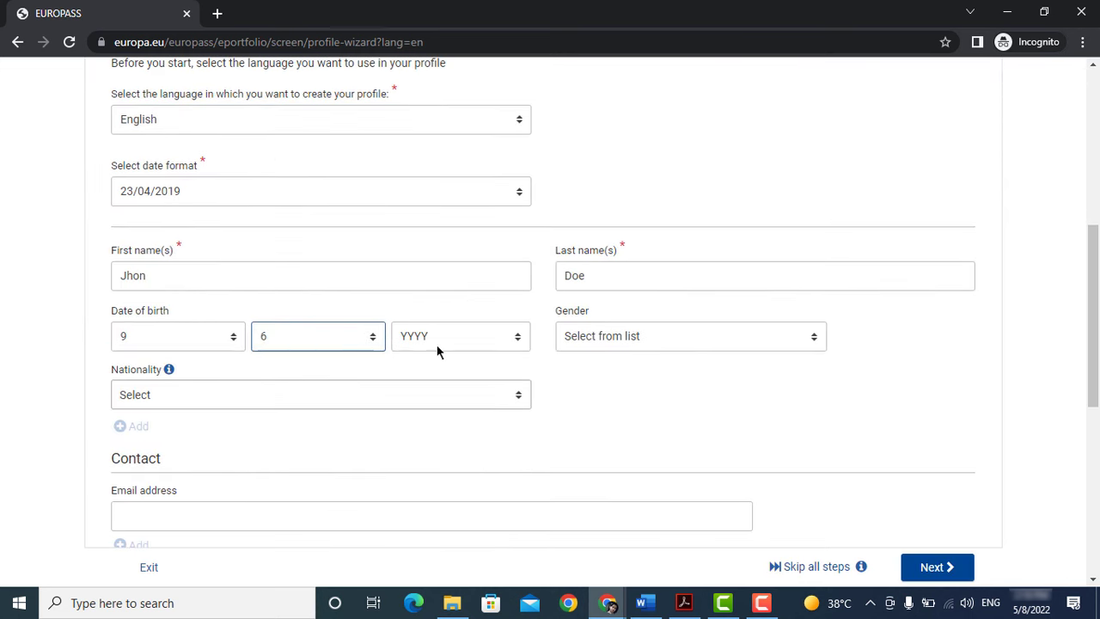
{"action": "left_click", "coordinate": [437, 344]}
{"action": "left_click", "coordinate": [433, 121]}
{"action": "left_click", "coordinate": [588, 339]}
{"action": "left_click", "coordinate": [588, 368]}
{"action": "left_click", "coordinate": [361, 394]}
{"action": "type", "text": "br"}
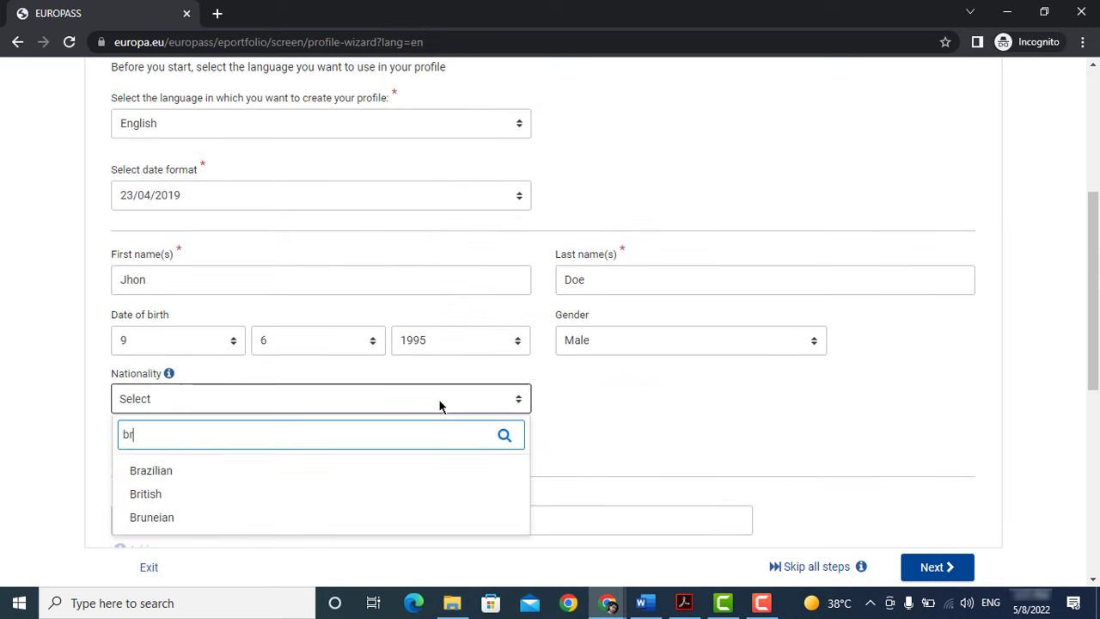
{"action": "left_click", "coordinate": [261, 497]}
- Enter the e-mail address and a Mobile phone number with the UK +44 code
{"action": "key", "text": "Tab"}
{"action": "key", "text": "Tab"}
{"action": "key", "text": "Tab"}
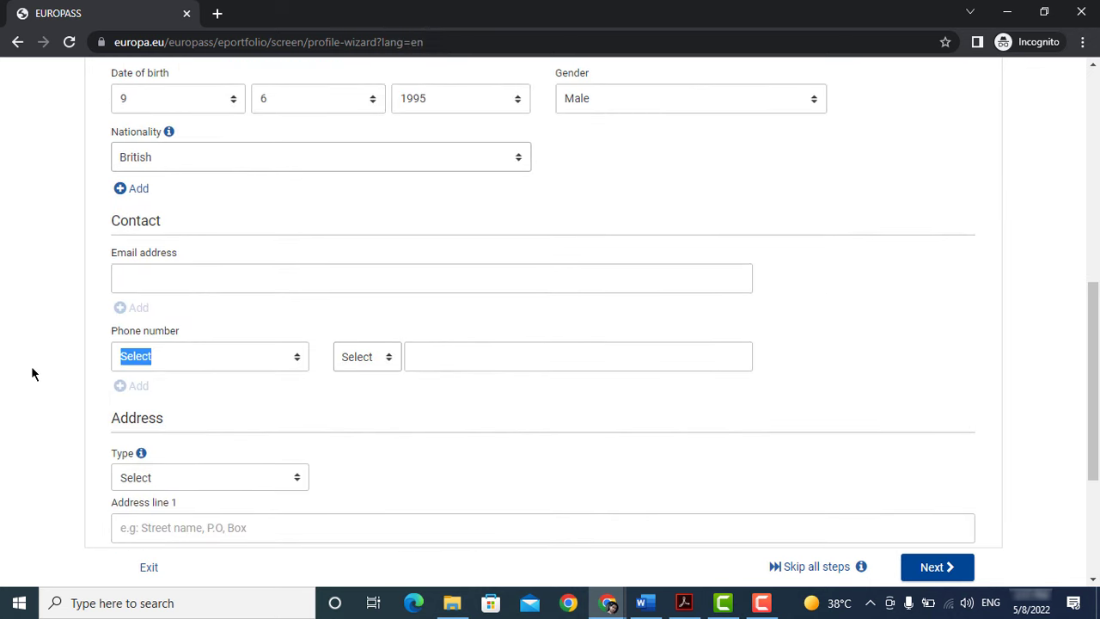
{"action": "key", "text": "shift+Tab"}
{"action": "left_click", "coordinate": [155, 356]}
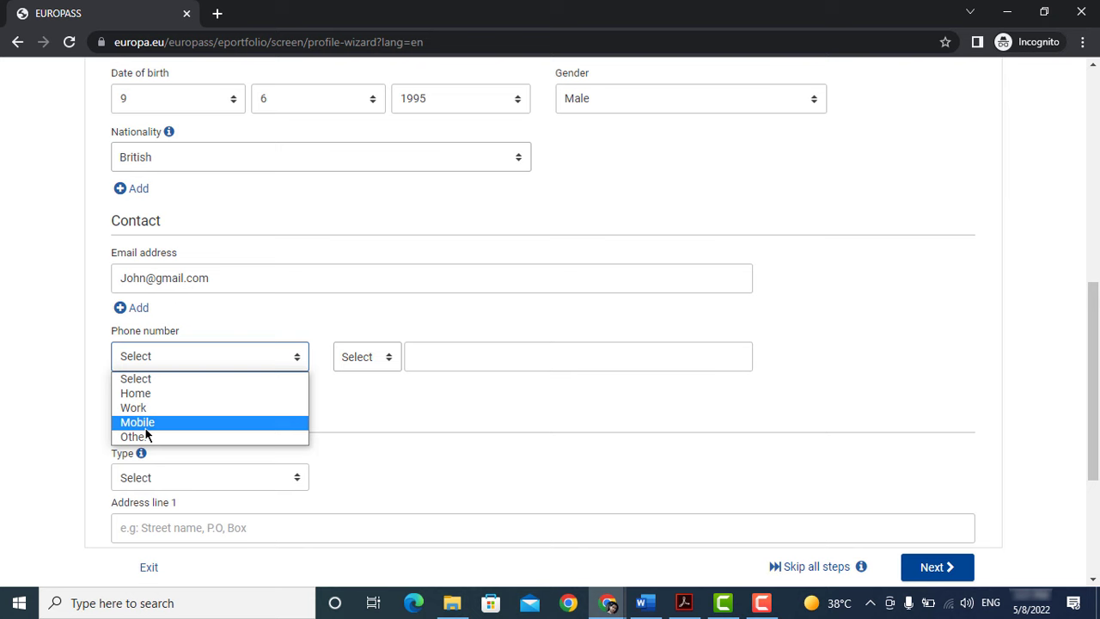
{"action": "left_click", "coordinate": [142, 423]}
{"action": "left_click", "coordinate": [365, 357]}
{"action": "left_click", "coordinate": [491, 353]}
{"action": "scroll", "coordinate": [348, 398], "scroll_direction": "down", "scroll_amount": 2}
- Fill in the Home address with postal code, city London and country United Kingdom
{"action": "left_click", "coordinate": [172, 317]}
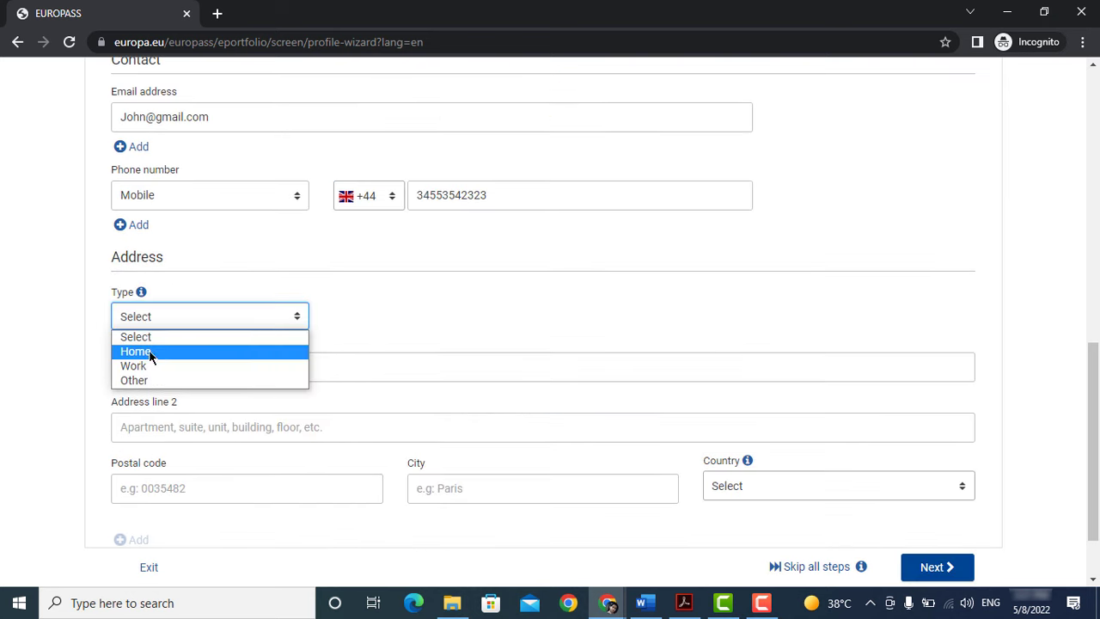
{"action": "left_click", "coordinate": [147, 351]}
{"action": "left_click", "coordinate": [410, 366]}
{"action": "type", "text": "Street 1, London"}
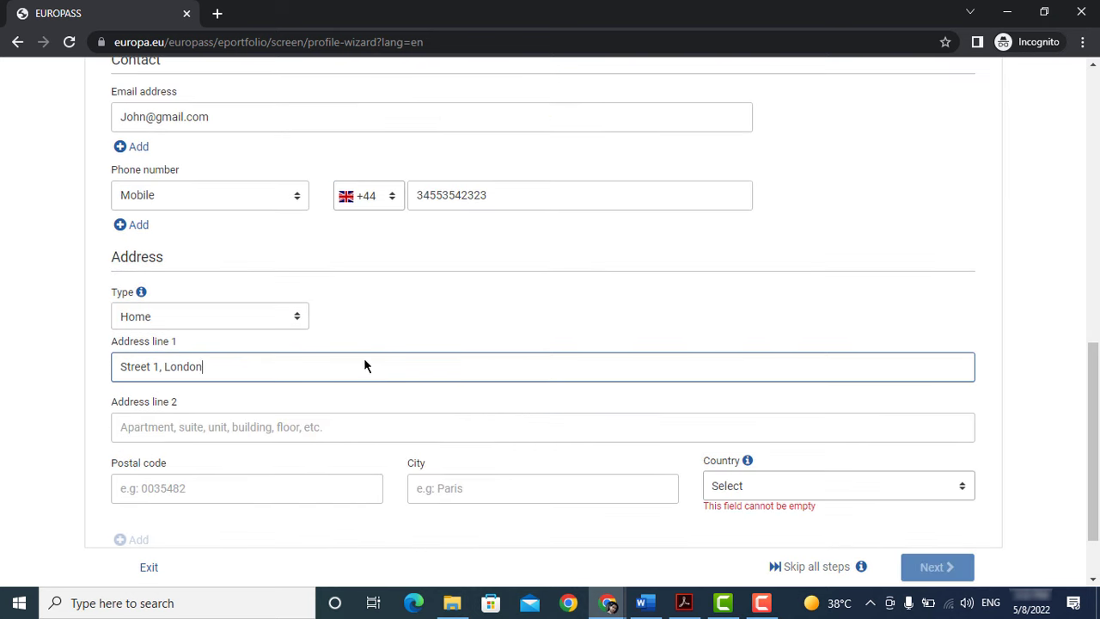
{"action": "key", "text": "Tab"}
{"action": "key", "text": "Tab"}
{"action": "type", "text": "0000"}
{"action": "key", "text": "Tab"}
{"action": "type", "text": "London"}
{"action": "key", "text": "Tab"}
{"action": "type", "text": "United Kingdom"}
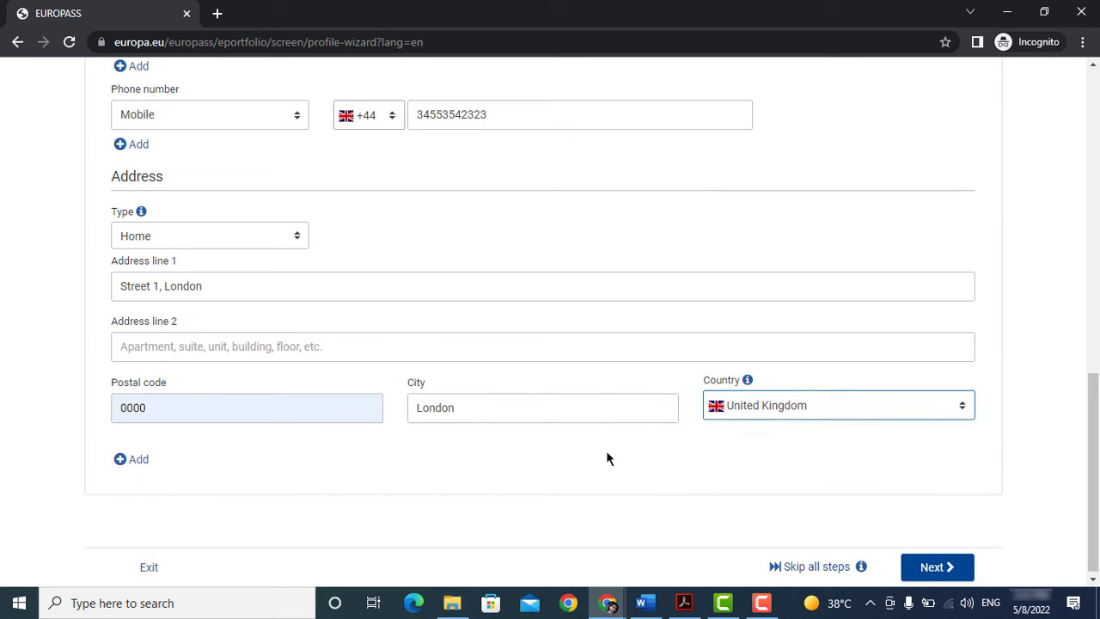
{"action": "left_click", "coordinate": [694, 476]}
- Set the Work experience occupation to Civil Engineer
{"action": "left_click", "coordinate": [937, 566]}
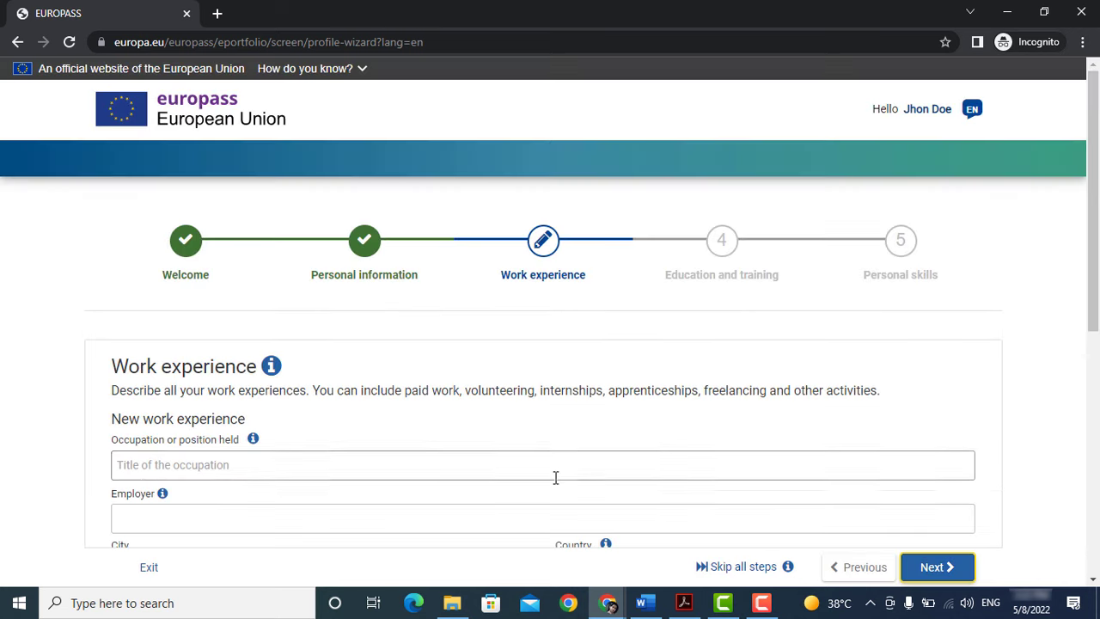
{"action": "scroll", "coordinate": [388, 341], "scroll_direction": "down", "scroll_amount": 2}
{"action": "left_click", "coordinate": [220, 305]}
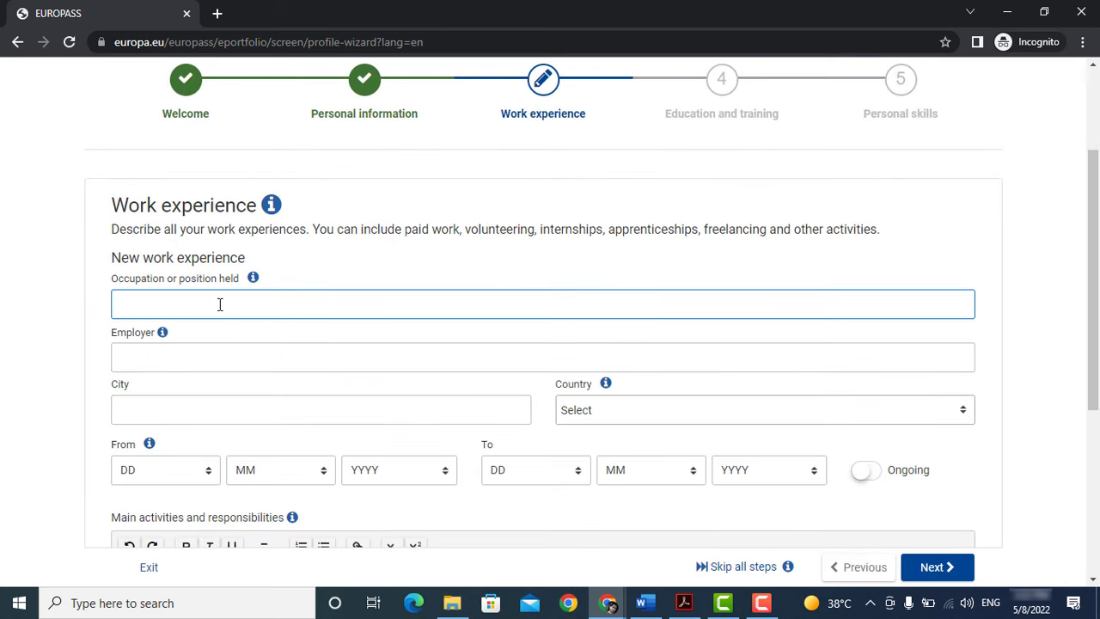
{"action": "type", "text": "Civil Engineer"}
{"action": "left_click", "coordinate": [76, 341]}
{"action": "scroll", "coordinate": [110, 349], "scroll_direction": "down", "scroll_amount": 1}
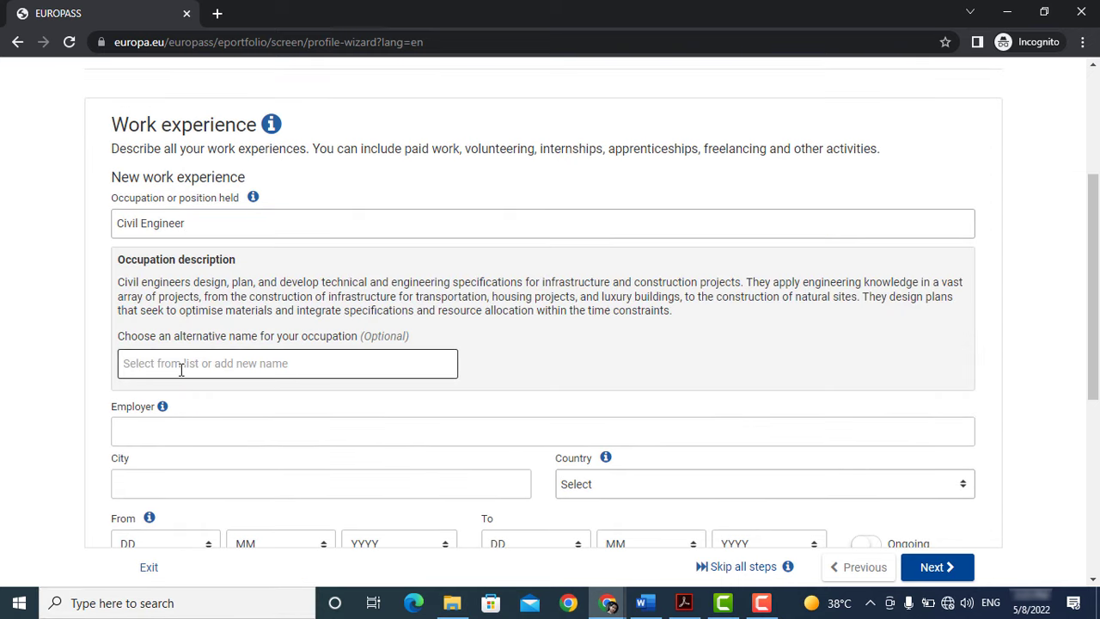
{"action": "scroll", "coordinate": [298, 403], "scroll_direction": "down", "scroll_amount": 1}
- Enter employer STR Construction in London, United Kingdom, and mark the job as ongoing
{"action": "left_click", "coordinate": [301, 351]}
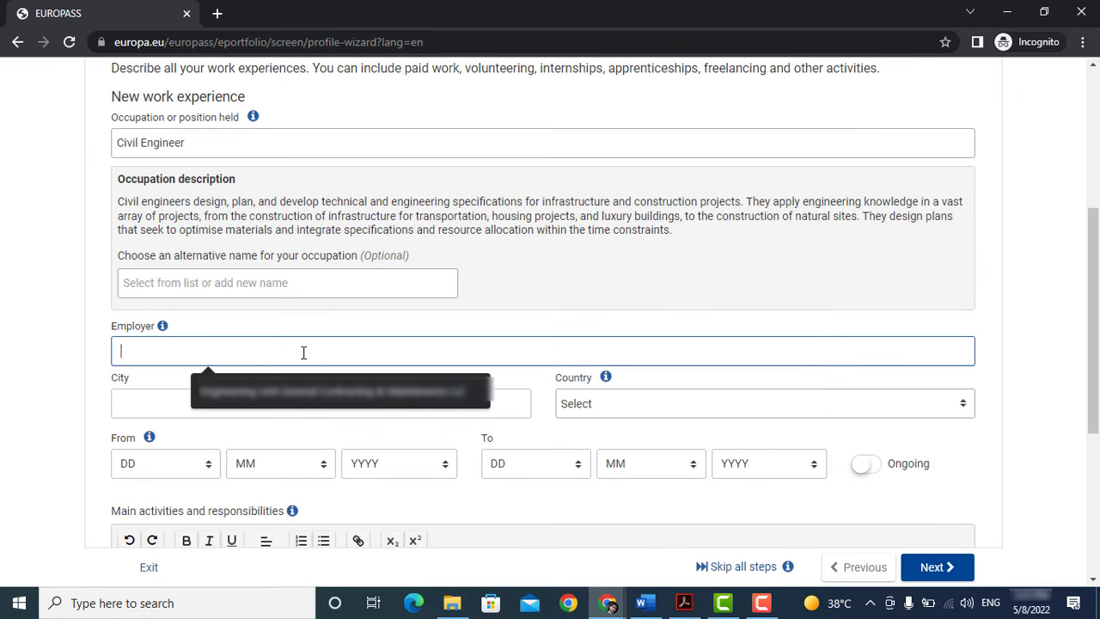
{"action": "type", "text": "STR Construction"}
{"action": "key", "text": "Tab"}
{"action": "type", "text": "London"}
{"action": "left_click", "coordinate": [559, 403]}
{"action": "type", "text": "uni"}
{"action": "key", "text": "Return"}
{"action": "scroll", "coordinate": [550, 387], "scroll_direction": "down", "scroll_amount": 1}
{"action": "left_click", "coordinate": [165, 382]}
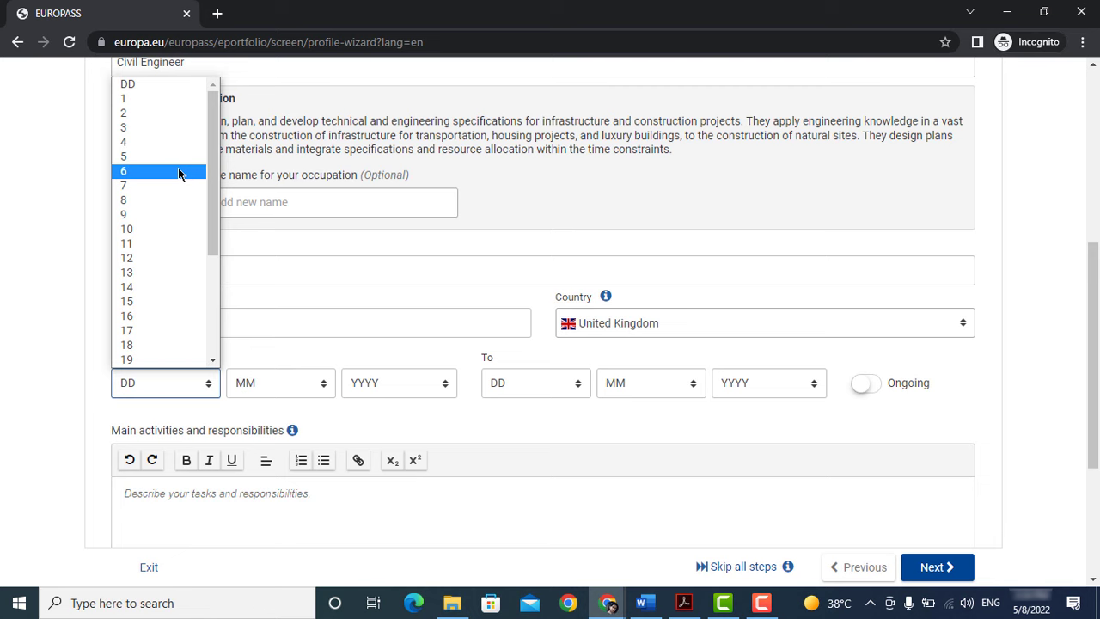
{"action": "left_click", "coordinate": [184, 172]}
- Paste the five responsibilities, remove stray bullets, format them as a bulleted list and continue
{"action": "left_click", "coordinate": [866, 383]}
{"action": "scroll", "coordinate": [326, 405], "scroll_direction": "down", "scroll_amount": 2}
{"action": "left_click", "coordinate": [326, 405]}
{"action": "type", "text": "Supervise 18 project employees, including in-house, external contractors, and sub-contractors • Attend meetings and discuss project details with clients, contractors, asset owners, and stakeholders • Trained 3 new employees to take over similar projects and aid company expansion • Perform drafting according to specifications, ensuring compliance with all project QA procedures and requirements • Inspect inventories and prepare orders for civil projects and refractory materials in line with budgeted figures averaging $2 million"}
{"action": "key", "text": "Delete"}
{"action": "key", "text": "Delete"}
{"action": "key", "text": "Down"}
{"action": "key", "text": "Delete"}
{"action": "key", "text": "Delete"}
{"action": "key", "text": "Down"}
{"action": "key", "text": "Delete"}
{"action": "key", "text": "Delete"}
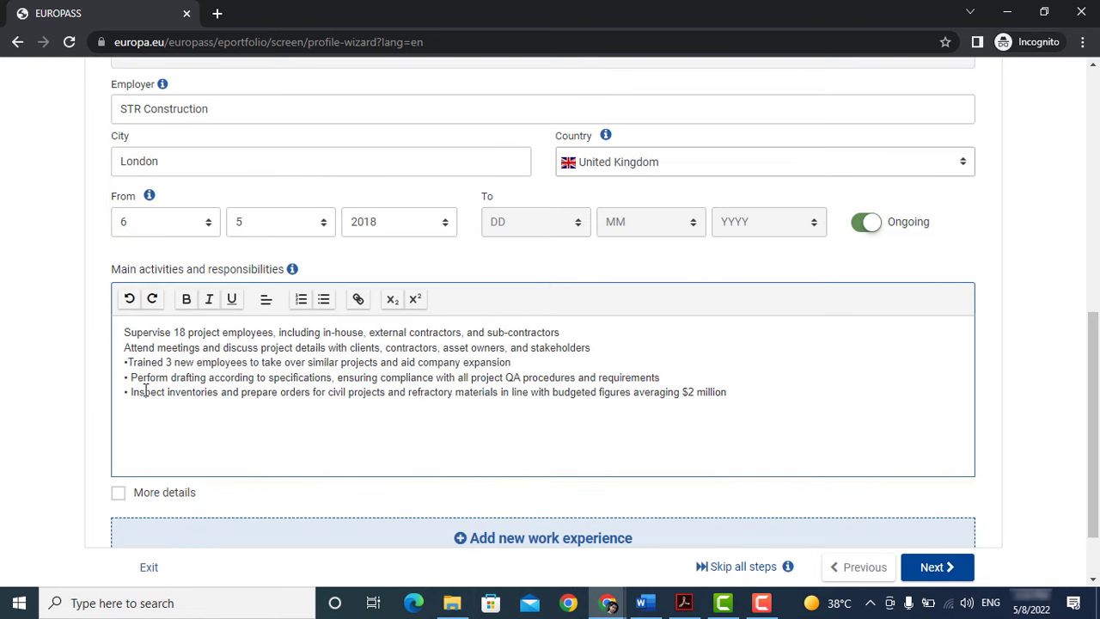
{"action": "key", "text": "Delete"}
{"action": "left_click_drag", "start_coordinate": [126, 327], "coordinate": [728, 392]}
{"action": "left_click", "coordinate": [323, 298]}
{"action": "scroll", "coordinate": [209, 363], "scroll_direction": "down", "scroll_amount": 1}
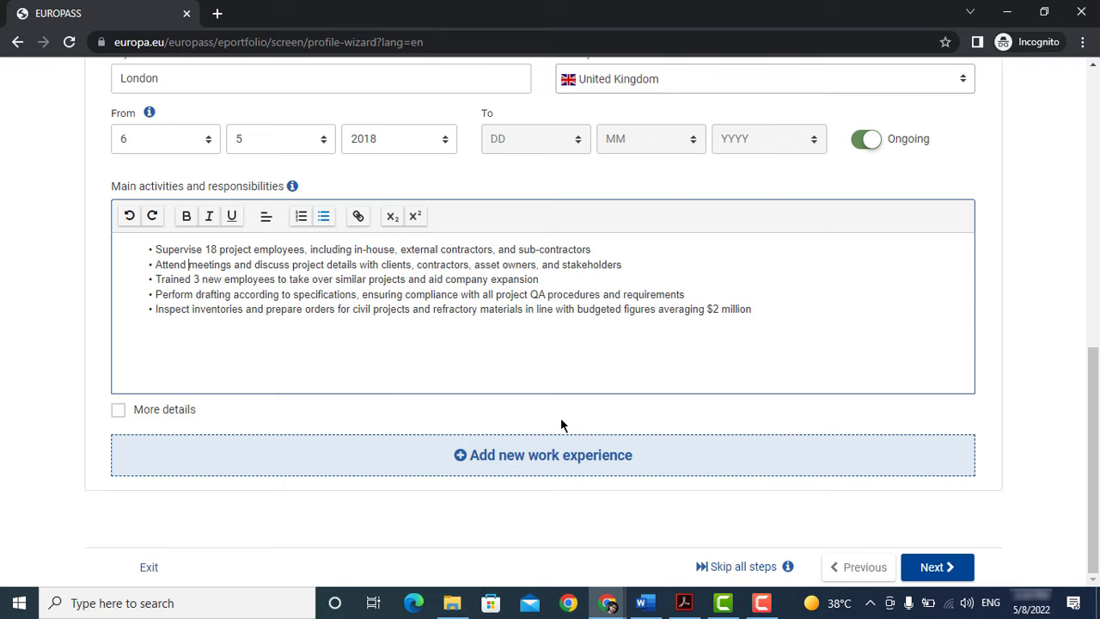
{"action": "left_click", "coordinate": [951, 569]}
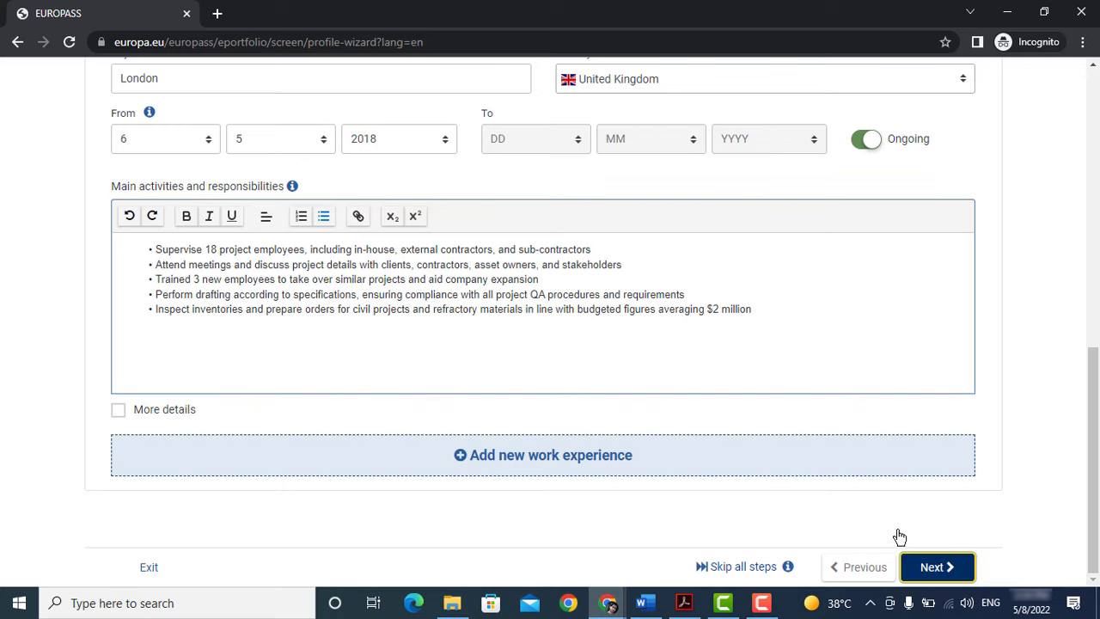
- Enter the Civil Engineering degree title, organisation King's College, city London, country United Kingdom
{"action": "scroll", "coordinate": [655, 384], "scroll_direction": "down", "scroll_amount": 2}
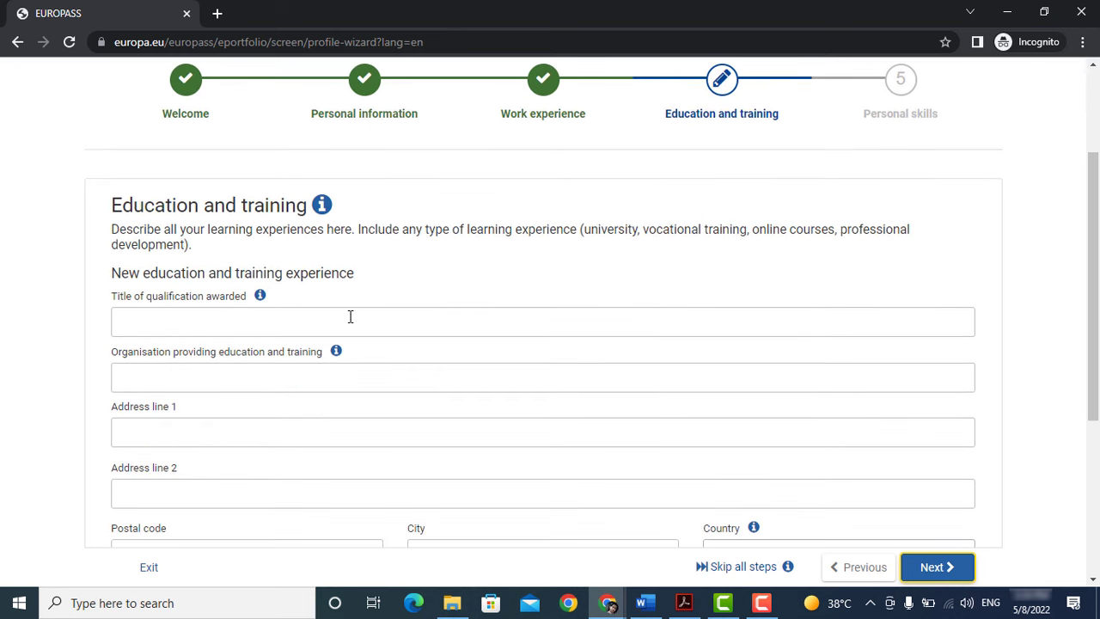
{"action": "left_click", "coordinate": [350, 318]}
{"action": "type", "text": "Bachelor of Science in Civil Engineering"}
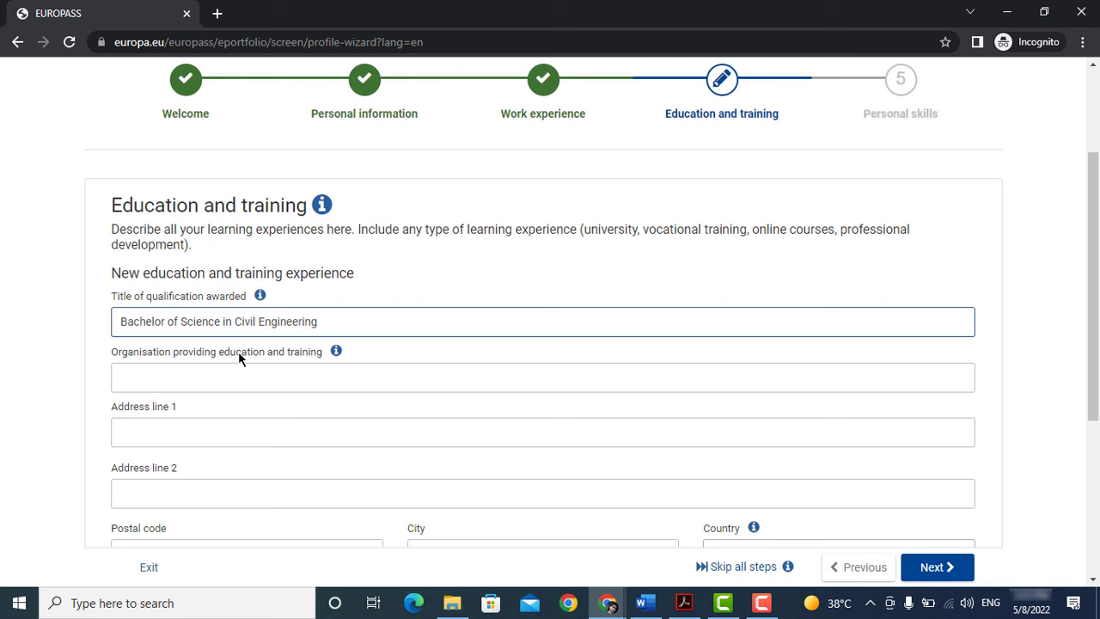
{"action": "left_click", "coordinate": [192, 384]}
{"action": "type", "text": "King's College"}
{"action": "left_click", "coordinate": [270, 424]}
{"action": "scroll", "coordinate": [270, 424], "scroll_direction": "down", "scroll_amount": 2}
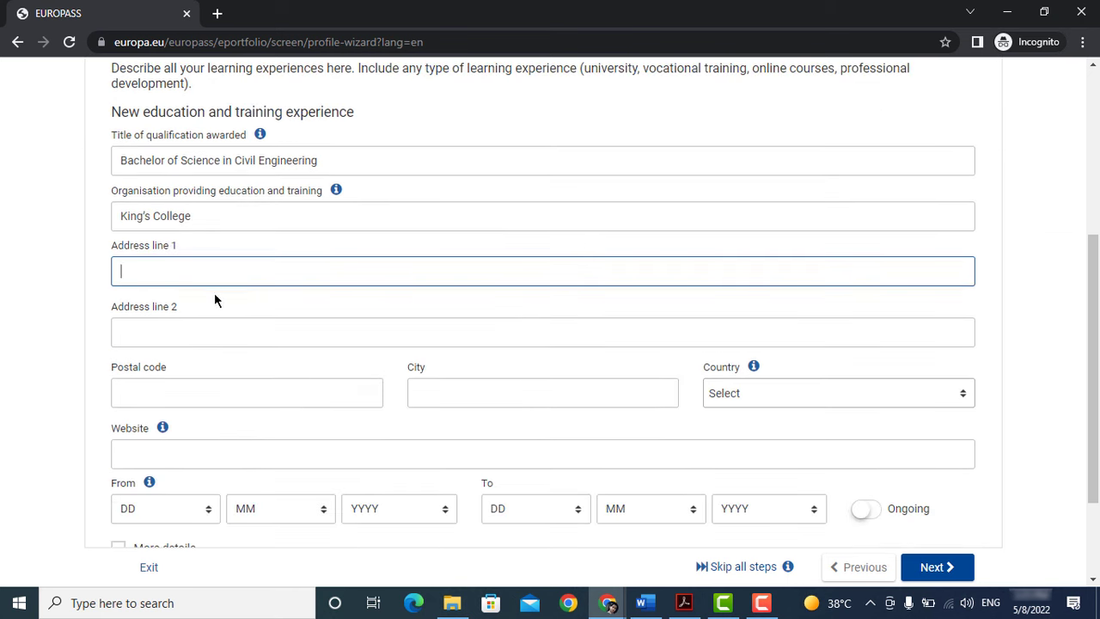
{"action": "left_click", "coordinate": [242, 399]}
{"action": "left_click", "coordinate": [461, 399]}
{"action": "type", "text": "London"}
{"action": "left_click", "coordinate": [754, 393]}
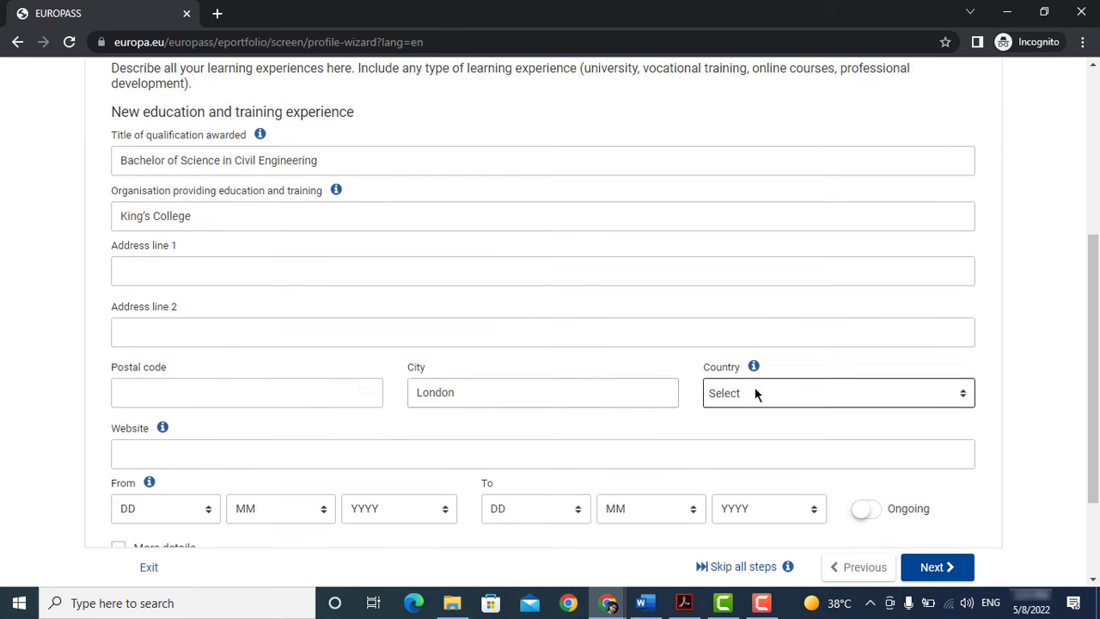
{"action": "type", "text": "uni"}
{"action": "left_click", "coordinate": [761, 512]}
{"action": "scroll", "coordinate": [335, 379], "scroll_direction": "down", "scroll_amount": 1}
- Set the study dates from 5/4/2012 to 10/4/2016
{"action": "left_click", "coordinate": [194, 436]}
{"action": "key", "text": "5"}
{"action": "key", "text": "Tab"}
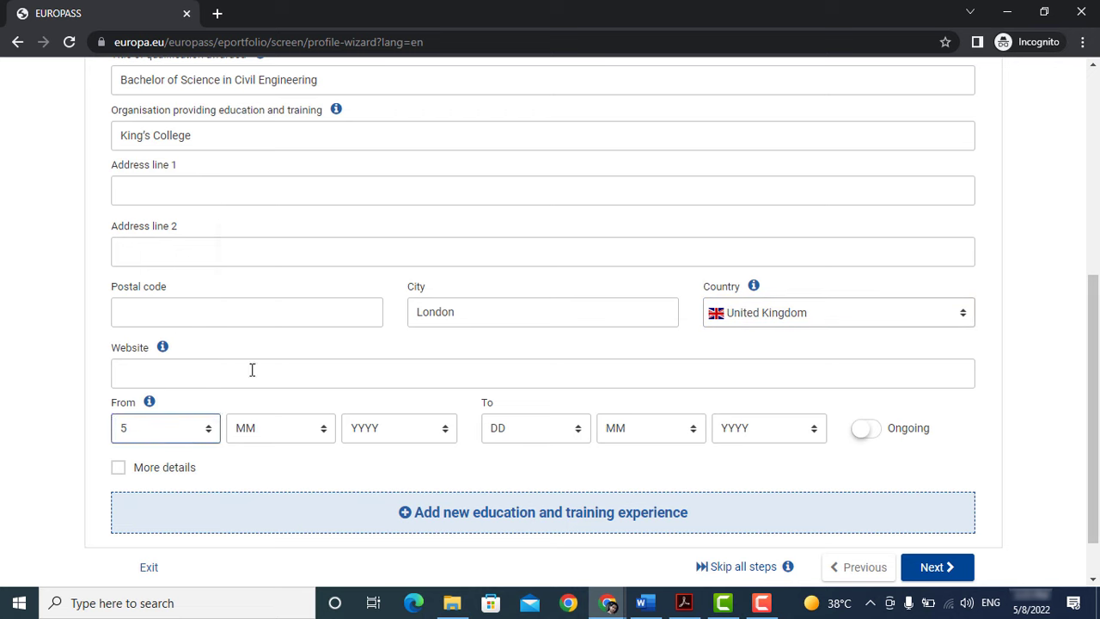
{"action": "key", "text": "4"}
{"action": "key", "text": "Tab"}
{"action": "key", "text": "alt+Down"}
{"action": "left_click", "coordinate": [377, 337]}
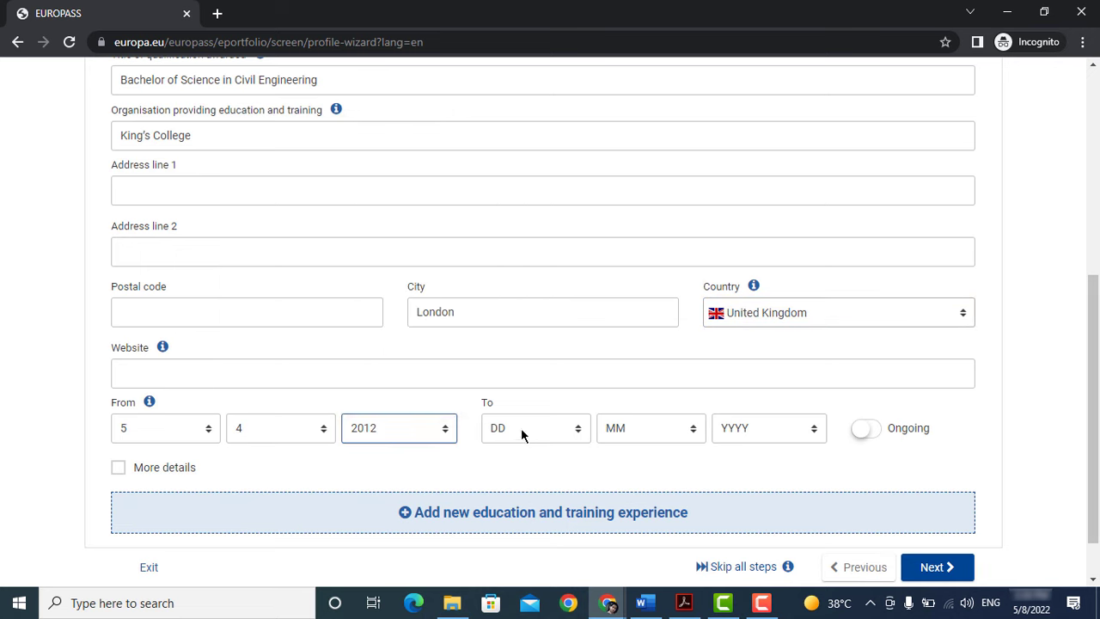
{"action": "left_click", "coordinate": [521, 435]}
{"action": "key", "text": "1"}
{"action": "key", "text": "0"}
{"action": "key", "text": "Tab"}
{"action": "key", "text": "alt+Down"}
{"action": "left_click", "coordinate": [617, 293]}
{"action": "key", "text": "Tab"}
{"action": "key", "text": "alt+Down"}
{"action": "left_click", "coordinate": [749, 280]}
{"action": "scroll", "coordinate": [645, 361], "scroll_direction": "down", "scroll_amount": 1}
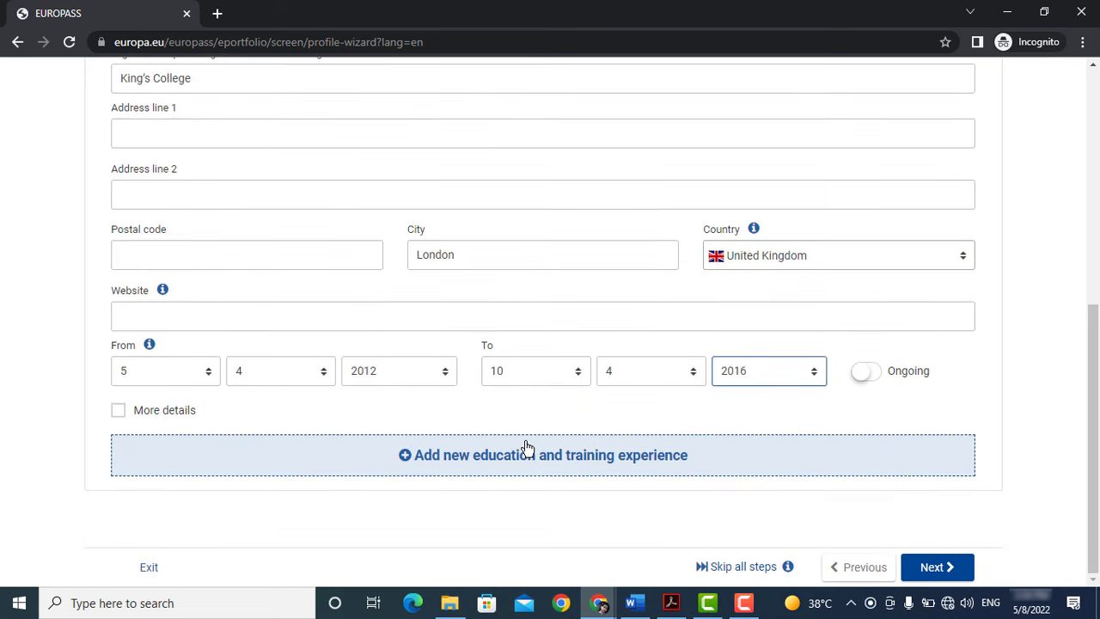
- Add another education and training entry and move on to Personal skills
{"action": "left_click", "coordinate": [528, 452]}
{"action": "scroll", "coordinate": [369, 392], "scroll_direction": "up", "scroll_amount": 2}
{"action": "left_click", "coordinate": [187, 281]}
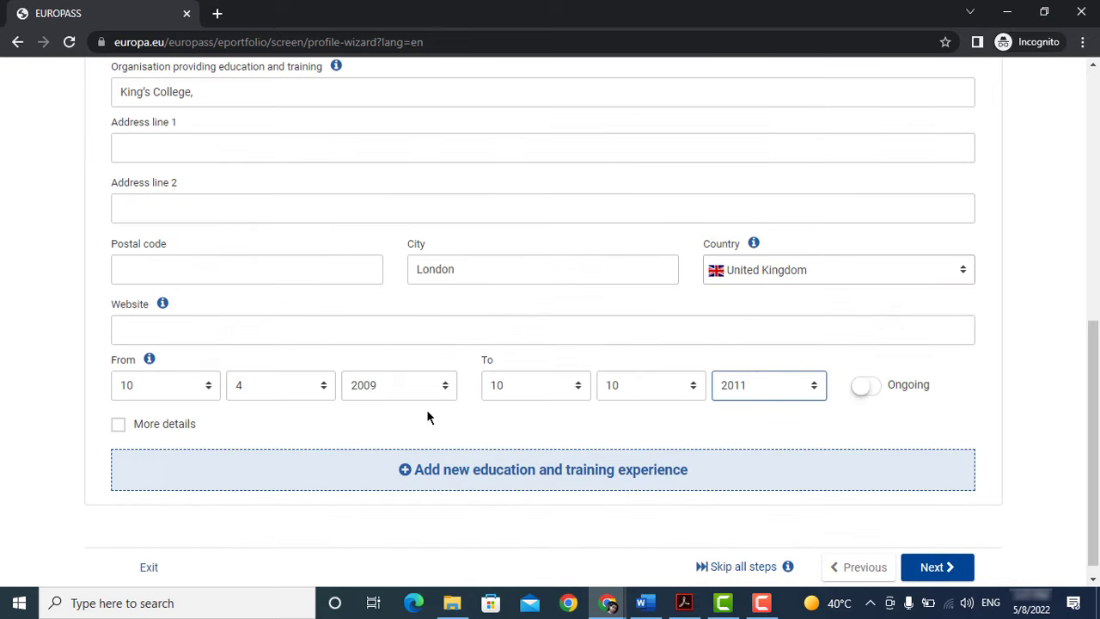
{"action": "scroll", "coordinate": [447, 404], "scroll_direction": "down", "scroll_amount": 1}
{"action": "left_click", "coordinate": [933, 570]}
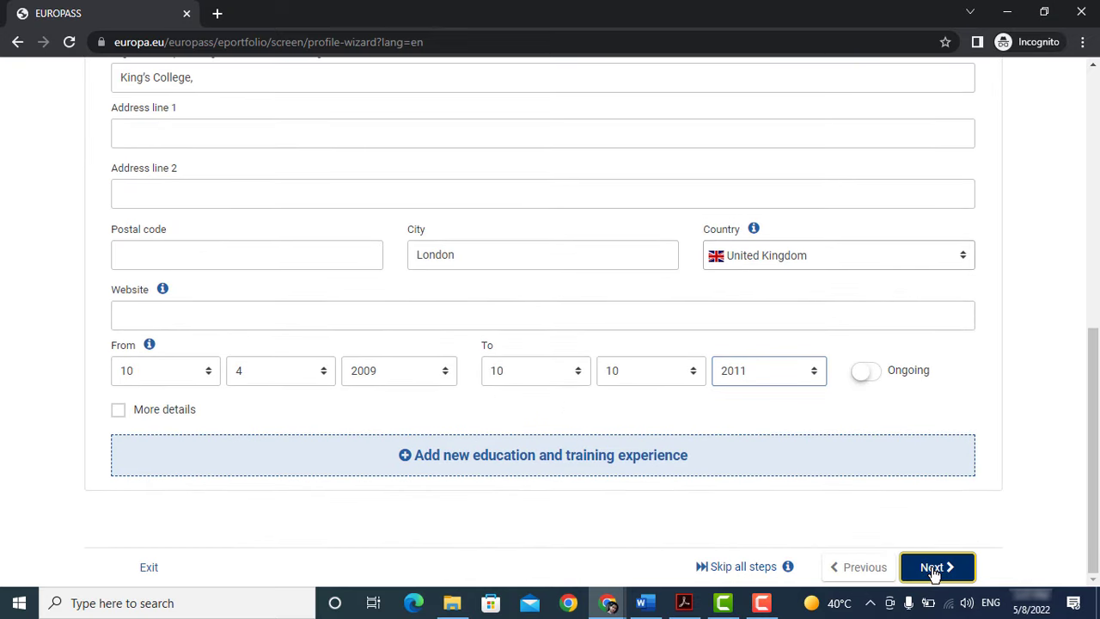
- Enter English as the mother tongue
{"action": "scroll", "coordinate": [663, 373], "scroll_direction": "down", "scroll_amount": 3}
{"action": "left_click", "coordinate": [285, 366]}
{"action": "type", "text": "En"}
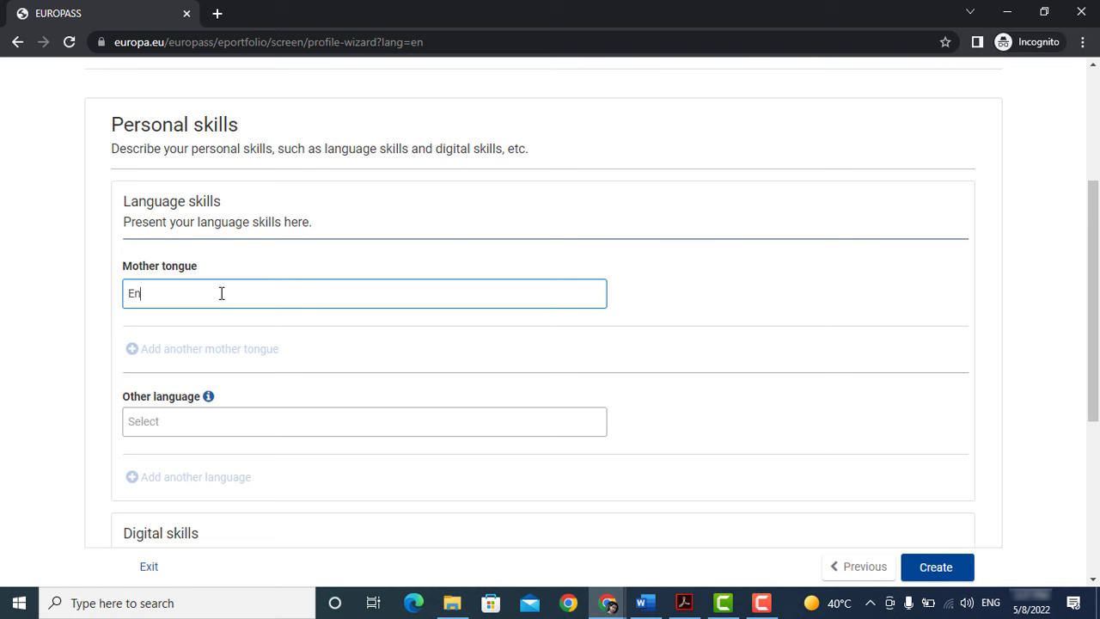
{"action": "type", "text": "gli"}
{"action": "left_click", "coordinate": [159, 320]}
- Add Spanish as another language
{"action": "scroll", "coordinate": [473, 330], "scroll_direction": "down", "scroll_amount": 1}
{"action": "left_click", "coordinate": [193, 344]}
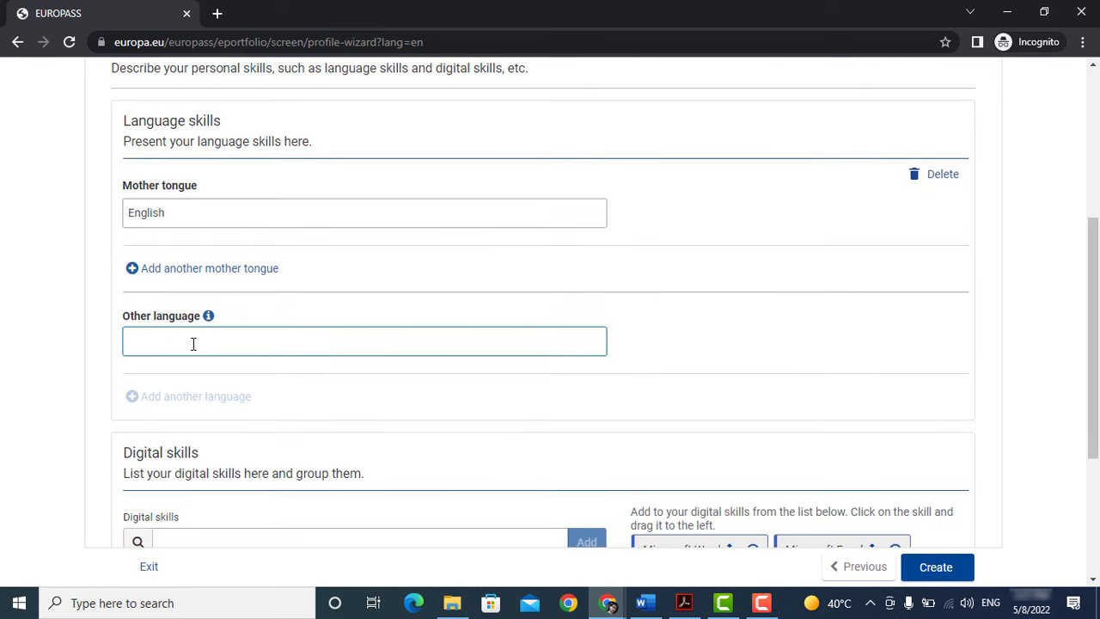
{"action": "type", "text": "Spain"}
{"action": "key", "text": "BackSpace"}
{"action": "key", "text": "BackSpace"}
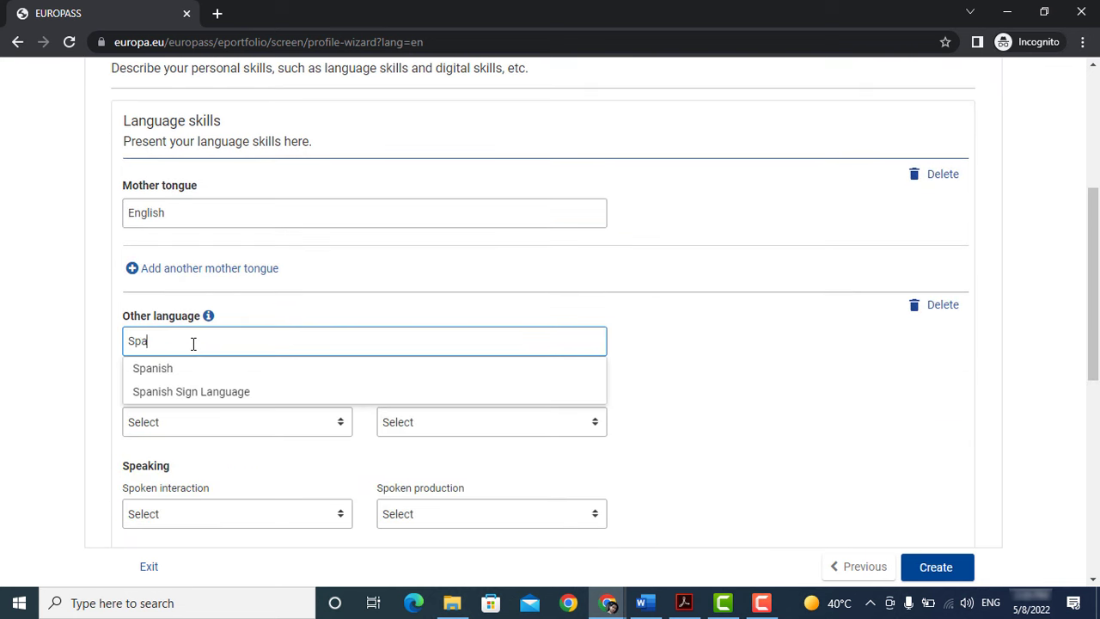
{"action": "key", "text": "BackSpace"}
{"action": "type", "text": "a"}
{"action": "left_click", "coordinate": [186, 369]}
{"action": "scroll", "coordinate": [258, 356], "scroll_direction": "down", "scroll_amount": 1}
- Rate Spanish: listening B1, reading A2, spoken interaction B1, spoken production B2, writing B1
{"action": "left_click", "coordinate": [272, 343]}
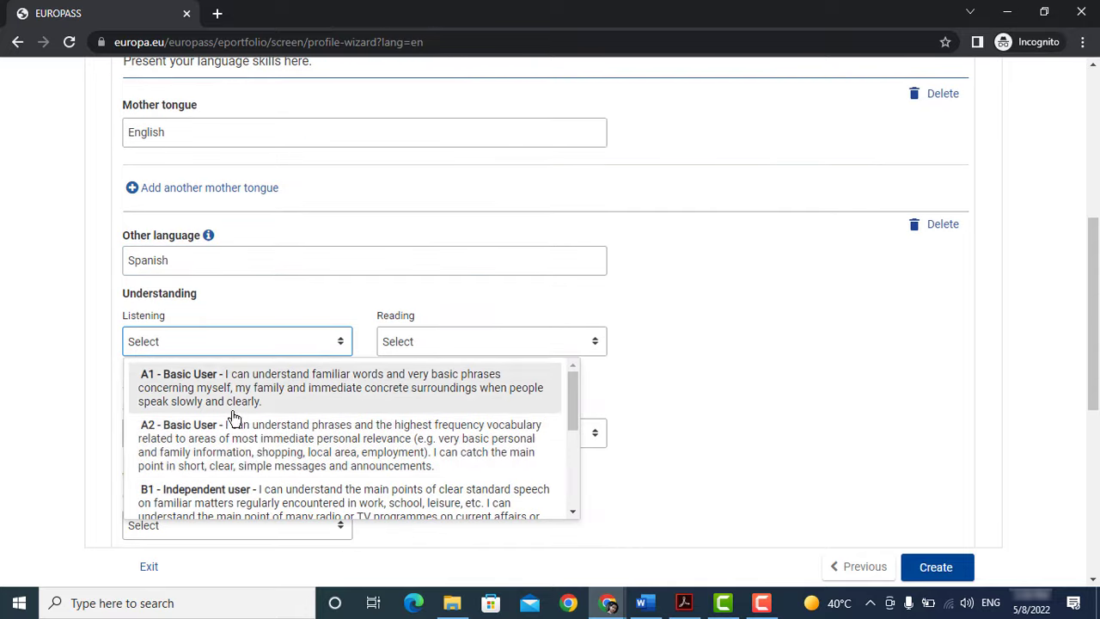
{"action": "scroll", "coordinate": [184, 418], "scroll_direction": "down", "scroll_amount": 1}
{"action": "left_click", "coordinate": [197, 409]}
{"action": "left_click", "coordinate": [474, 341]}
{"action": "left_click", "coordinate": [429, 428]}
{"action": "left_click", "coordinate": [277, 433]}
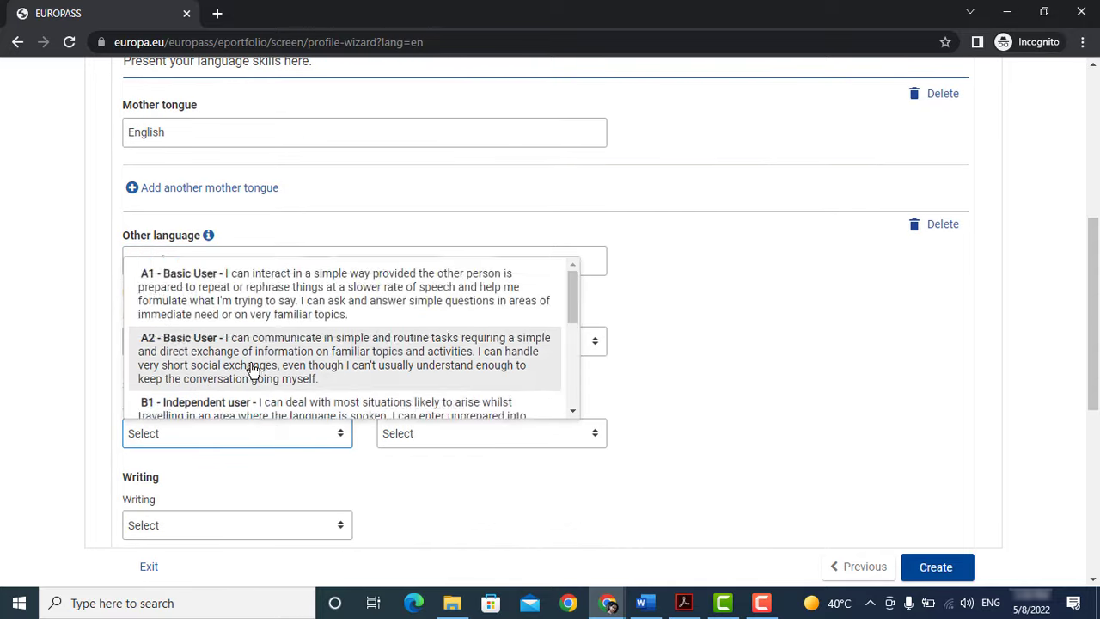
{"action": "left_click", "coordinate": [198, 409]}
{"action": "left_click", "coordinate": [474, 433]}
{"action": "scroll", "coordinate": [429, 393], "scroll_direction": "down", "scroll_amount": 1}
{"action": "left_click", "coordinate": [430, 387]}
{"action": "scroll", "coordinate": [266, 432], "scroll_direction": "down", "scroll_amount": 2}
{"action": "left_click", "coordinate": [238, 364]}
{"action": "left_click", "coordinate": [257, 522]}
- Rate Arabic A2 - Basic User in listening, reading, spoken interaction, spoken production and writing
{"action": "scroll", "coordinate": [446, 333], "scroll_direction": "down", "scroll_amount": 1}
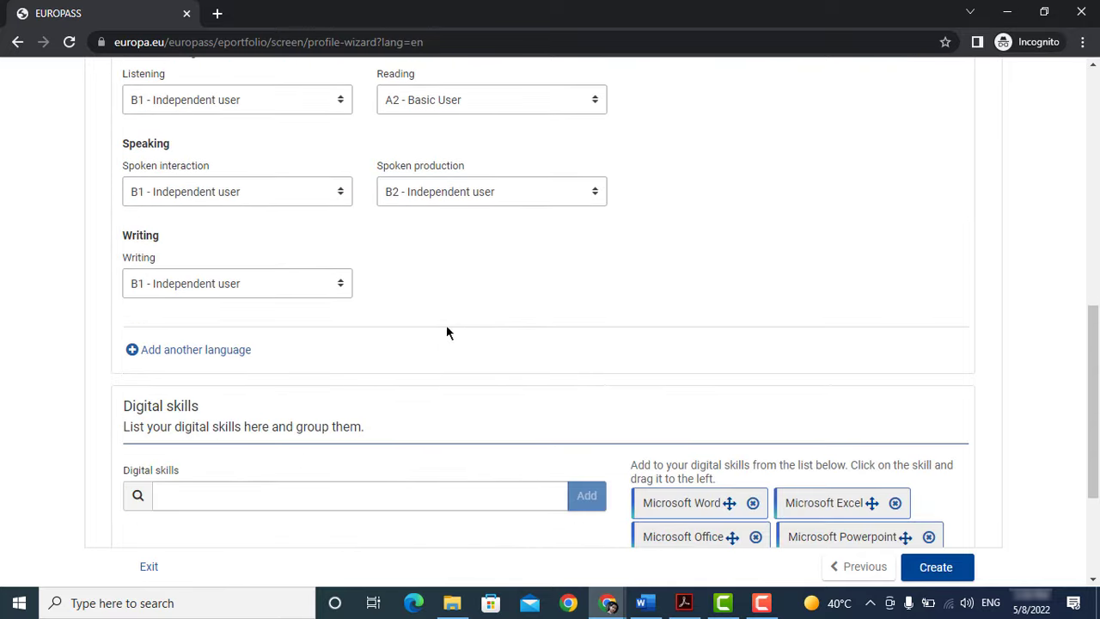
- Add a further language entry for Arabic
{"action": "left_click", "coordinate": [196, 349]}
{"action": "scroll", "coordinate": [384, 373], "scroll_direction": "up", "scroll_amount": 1}
{"action": "type", "text": "Arabi"}
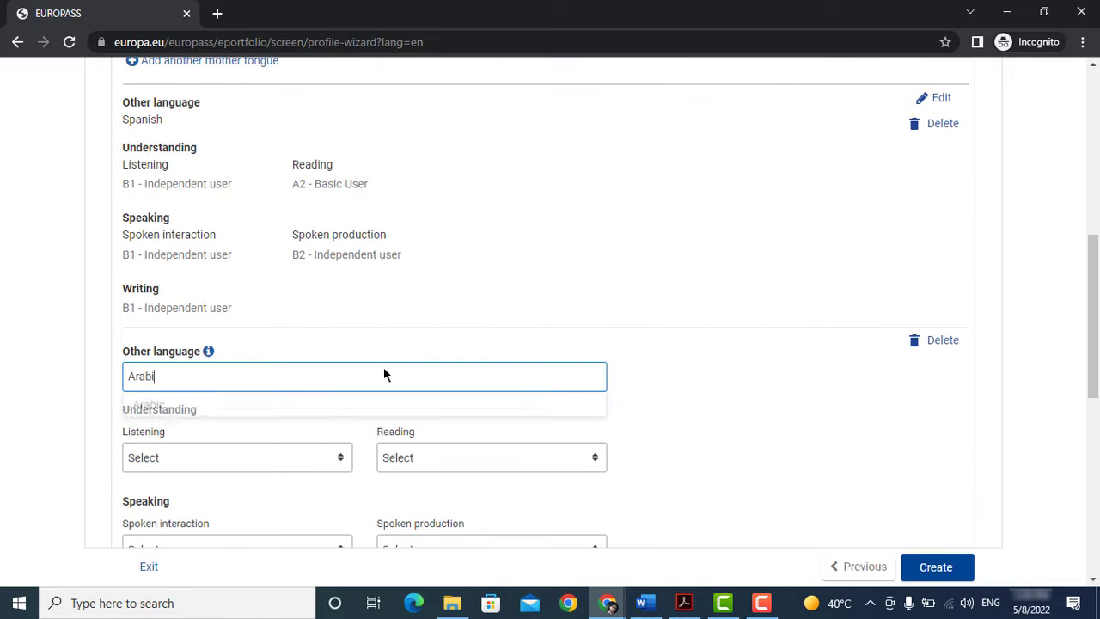
{"action": "left_click", "coordinate": [258, 405]}
{"action": "left_click", "coordinate": [233, 456]}
{"action": "left_click", "coordinate": [198, 370]}
{"action": "left_click", "coordinate": [422, 462]}
{"action": "left_click", "coordinate": [447, 369]}
{"action": "scroll", "coordinate": [248, 472], "scroll_direction": "down", "scroll_amount": 2}
{"action": "left_click", "coordinate": [224, 388]}
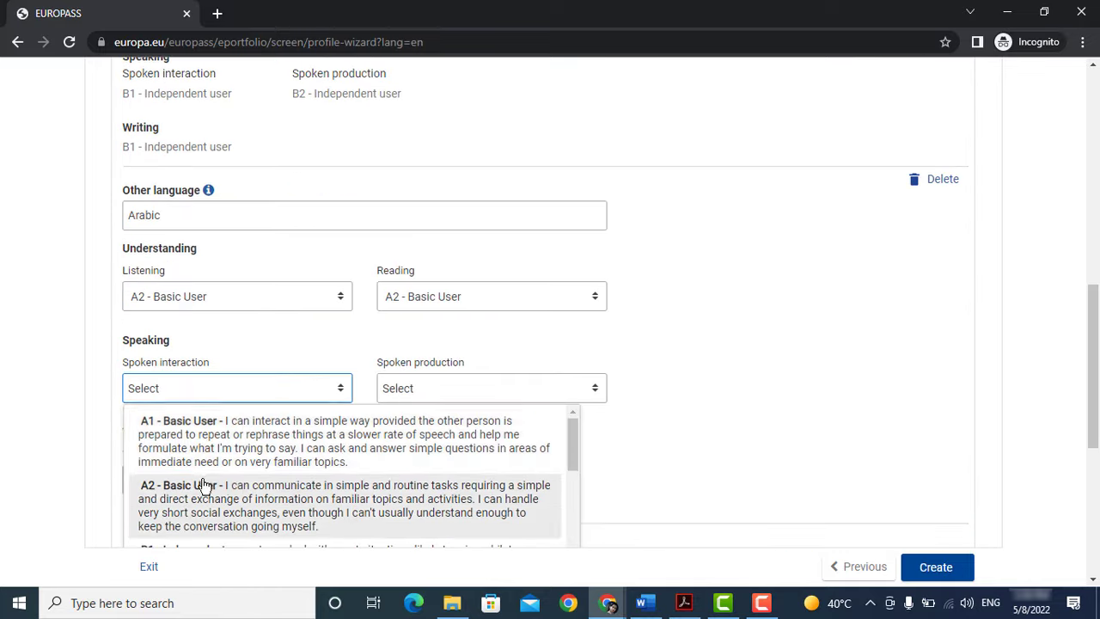
{"action": "left_click", "coordinate": [204, 486]}
{"action": "left_click", "coordinate": [447, 388]}
{"action": "left_click", "coordinate": [458, 478]}
{"action": "left_click", "coordinate": [237, 482]}
{"action": "left_click", "coordinate": [249, 533]}
{"action": "scroll", "coordinate": [361, 430], "scroll_direction": "down", "scroll_amount": 3}
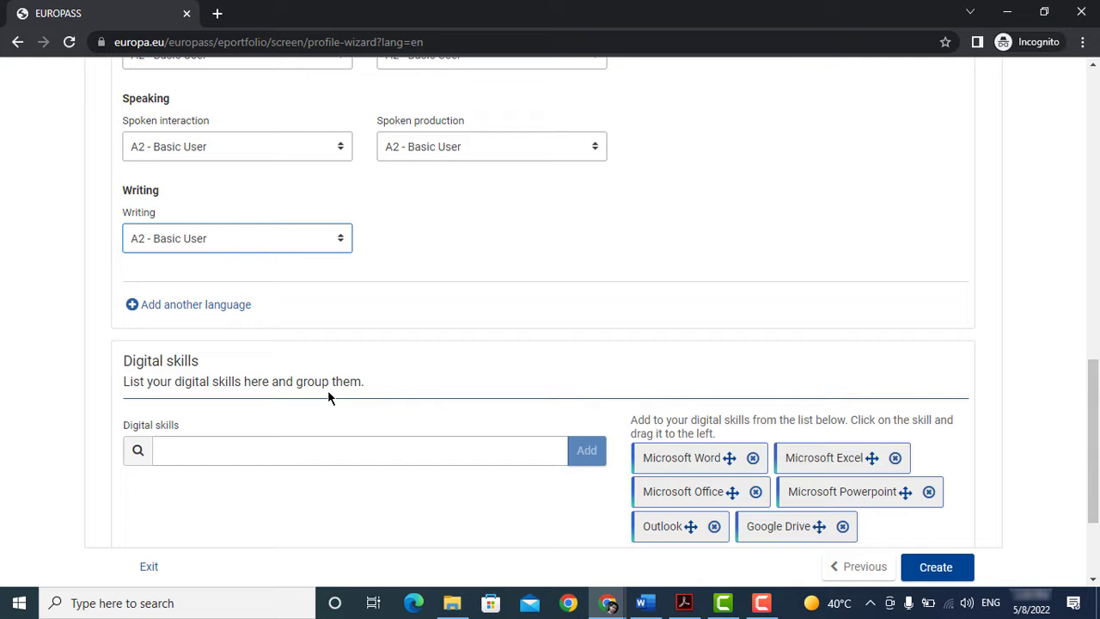
{"action": "scroll", "coordinate": [327, 397], "scroll_direction": "down", "scroll_amount": 2}
- Add Microsoft Excel, Google and Microsoft Word as digital skills
{"action": "left_click", "coordinate": [516, 292]}
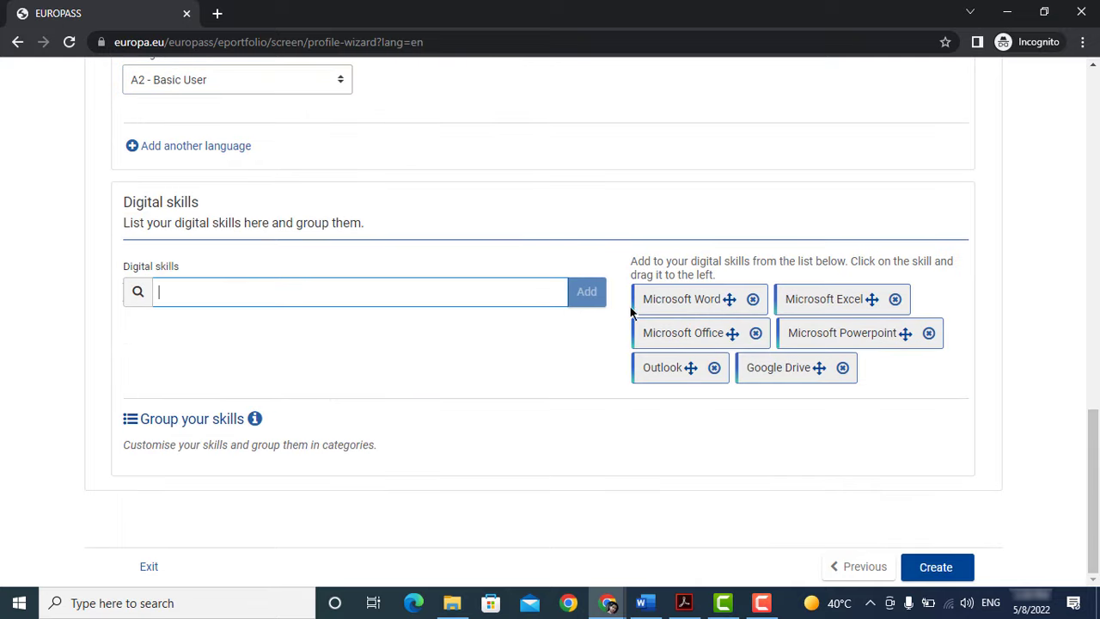
{"action": "left_click_drag", "start_coordinate": [630, 312], "coordinate": [521, 317]}
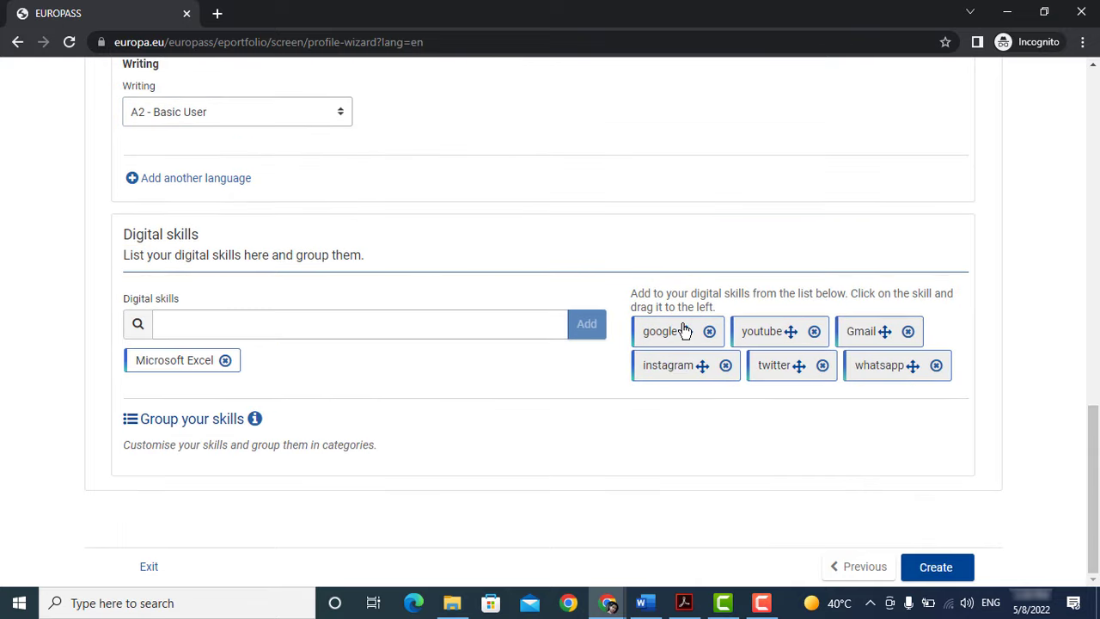
{"action": "left_click", "coordinate": [277, 339]}
{"action": "left_click", "coordinate": [669, 332]}
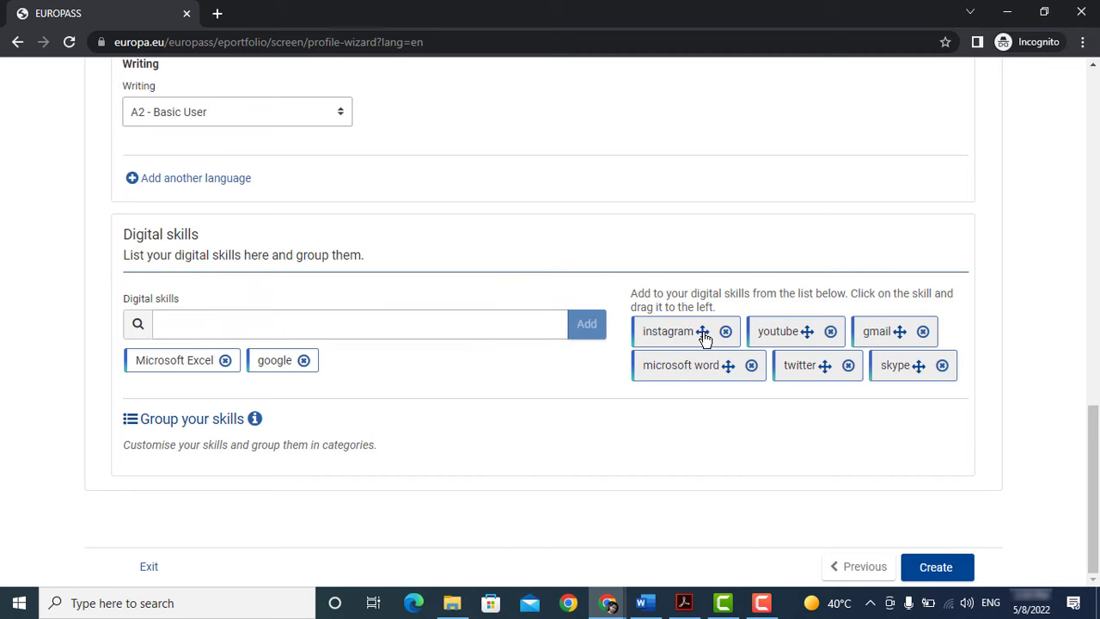
{"action": "left_click", "coordinate": [692, 368]}
- Add Instagram and Facebook as digital skills and create the profile
{"action": "left_click_drag", "start_coordinate": [825, 341], "coordinate": [499, 363]}
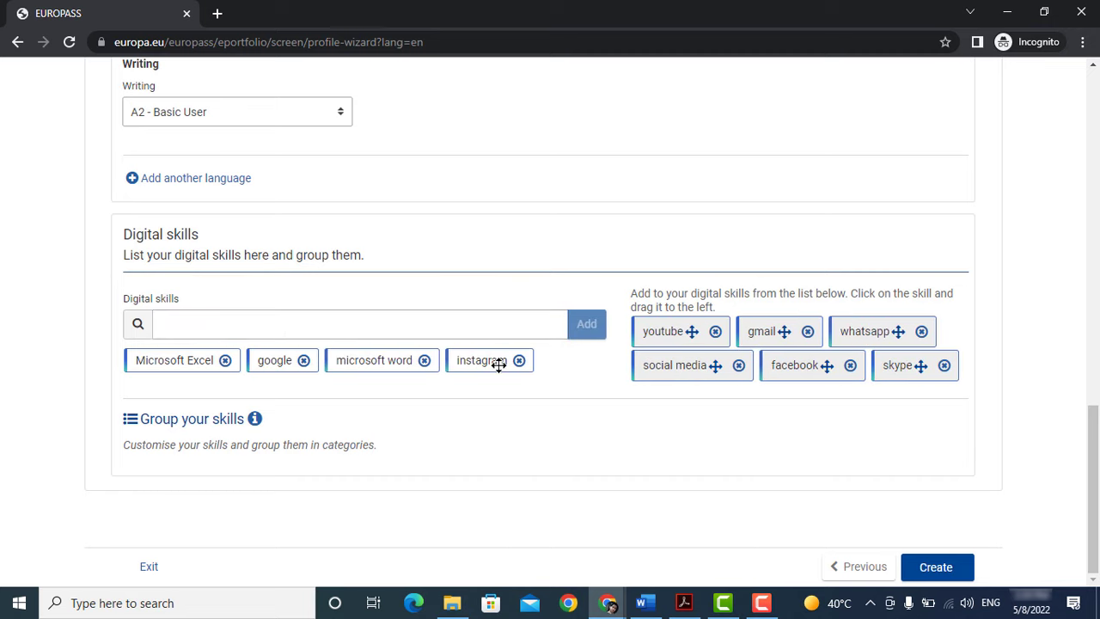
{"action": "left_click_drag", "start_coordinate": [793, 363], "coordinate": [490, 389]}
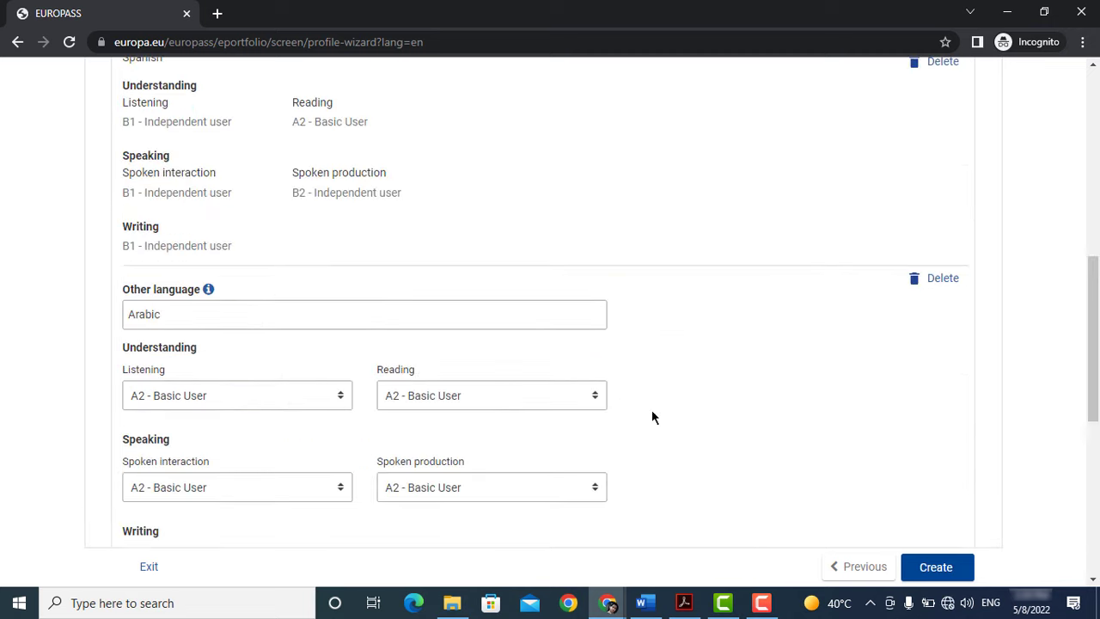
{"action": "left_click", "coordinate": [936, 567]}
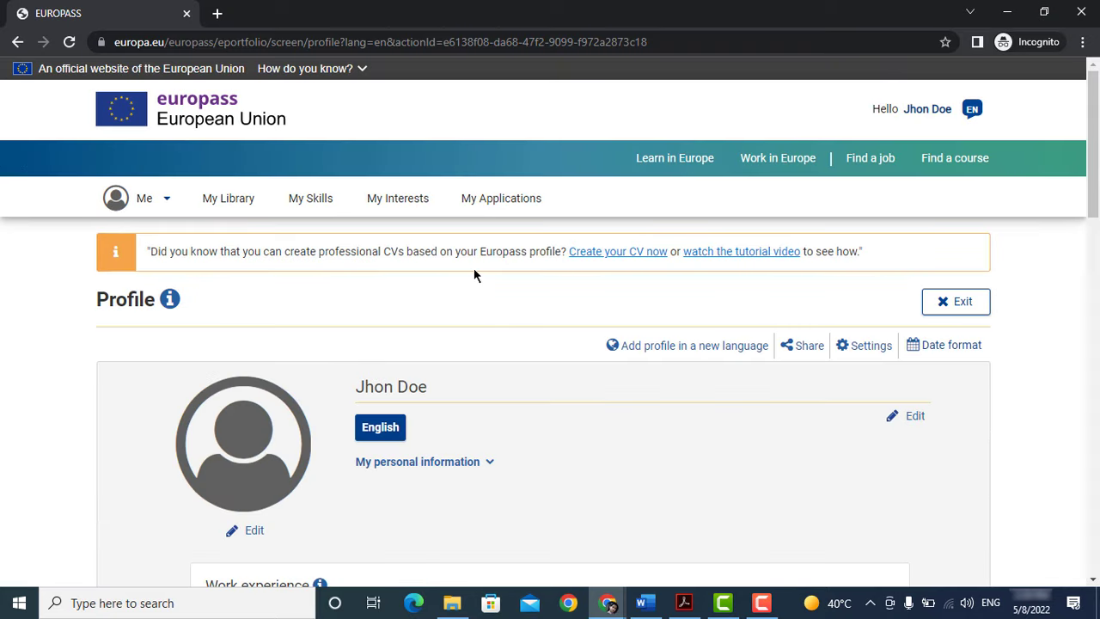
- Choose a photo and save it as the profile picture
{"action": "scroll", "coordinate": [474, 276], "scroll_direction": "down", "scroll_amount": 2}
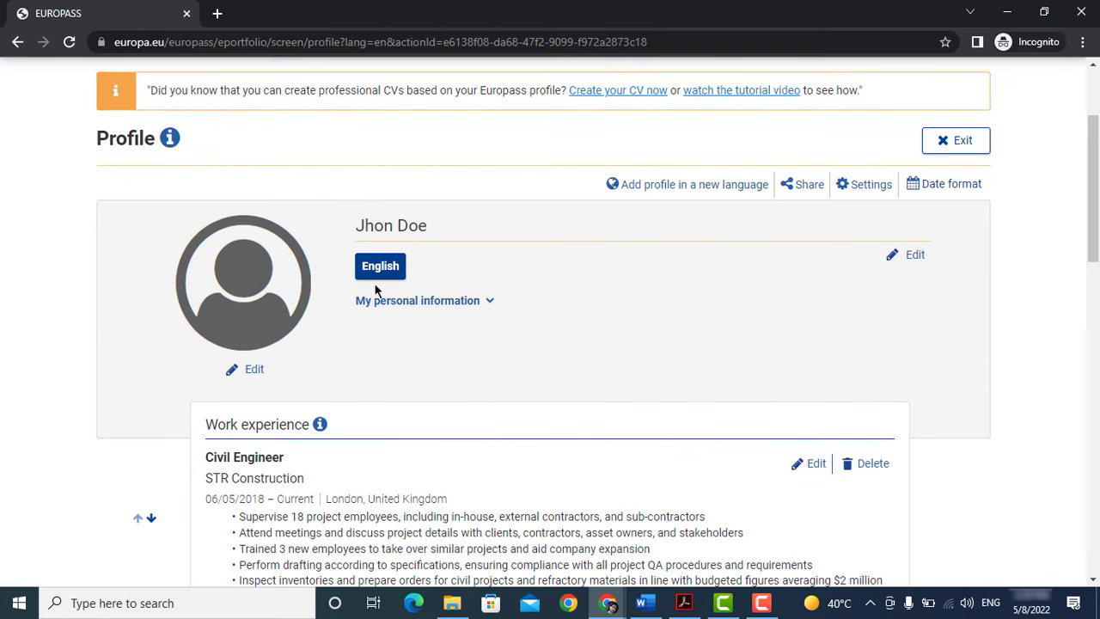
{"action": "left_click", "coordinate": [254, 371]}
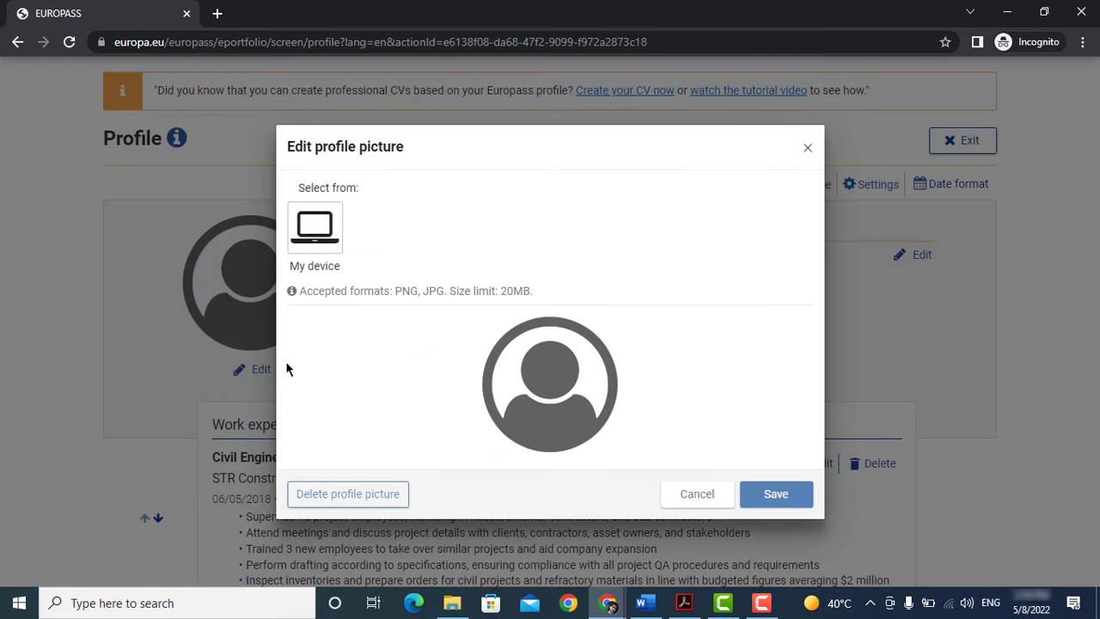
{"action": "left_click", "coordinate": [295, 244]}
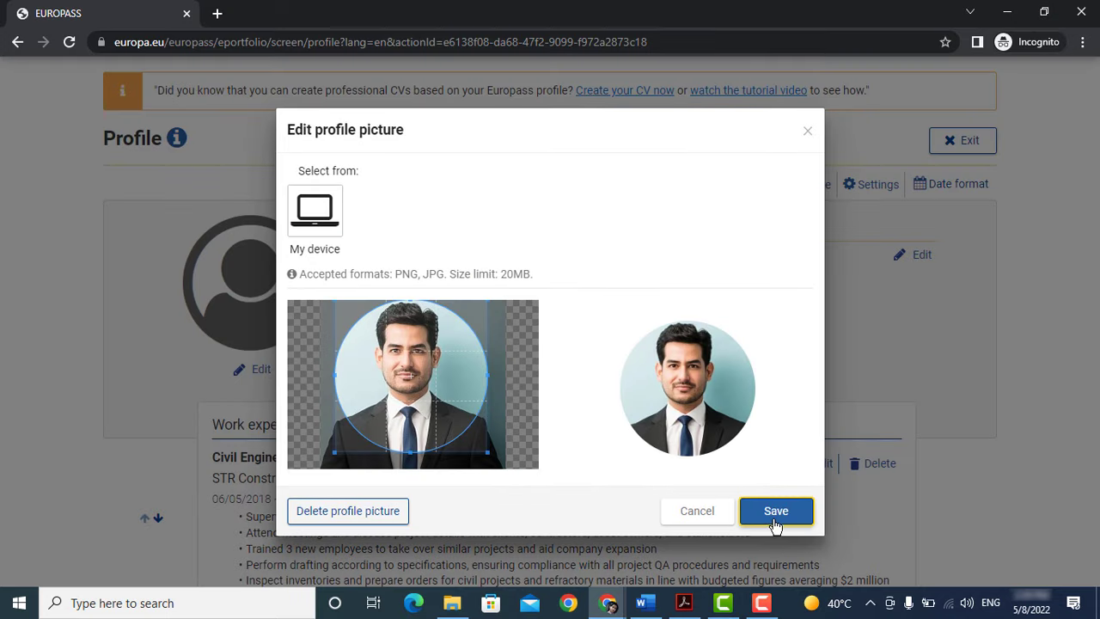
{"action": "left_click", "coordinate": [774, 514]}
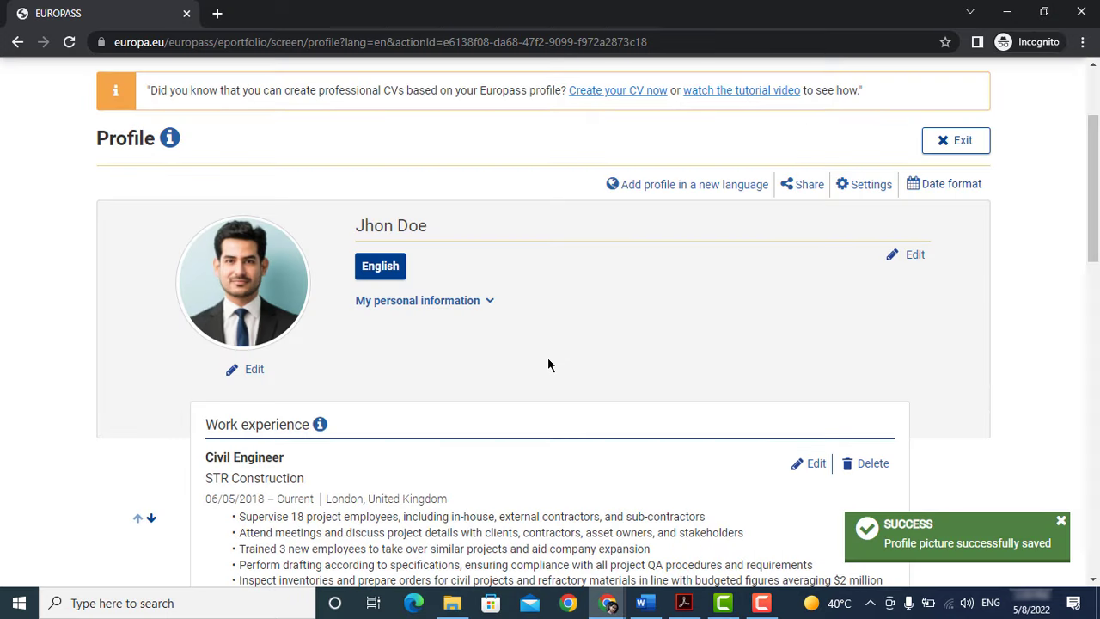
- Edit the personal information and save the changes
{"action": "scroll", "coordinate": [547, 364], "scroll_direction": "down", "scroll_amount": 1}
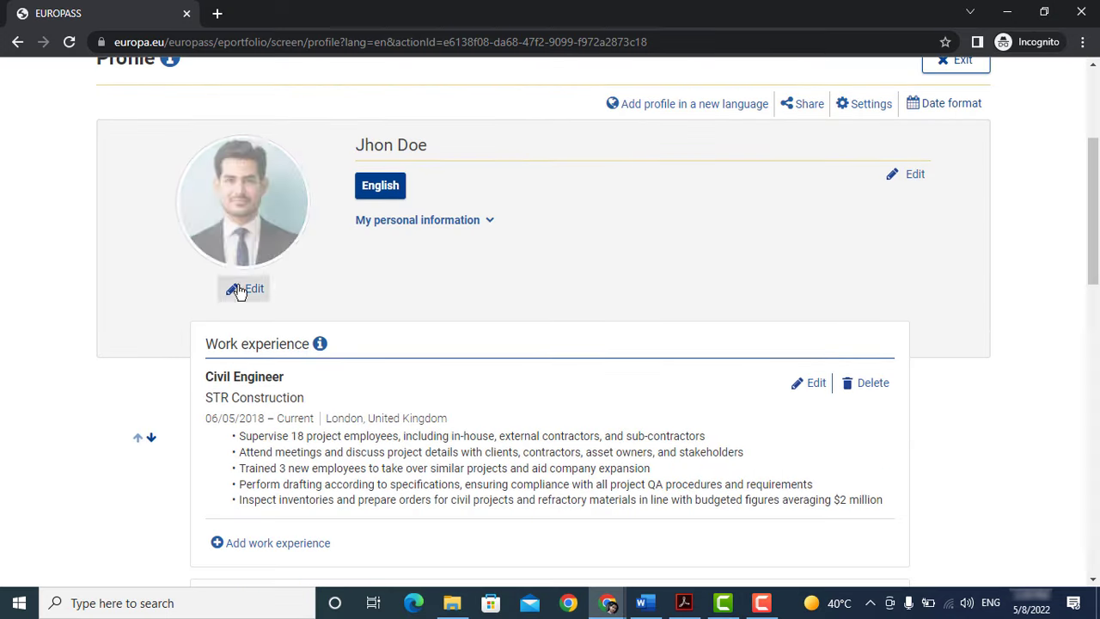
{"action": "left_click", "coordinate": [906, 174]}
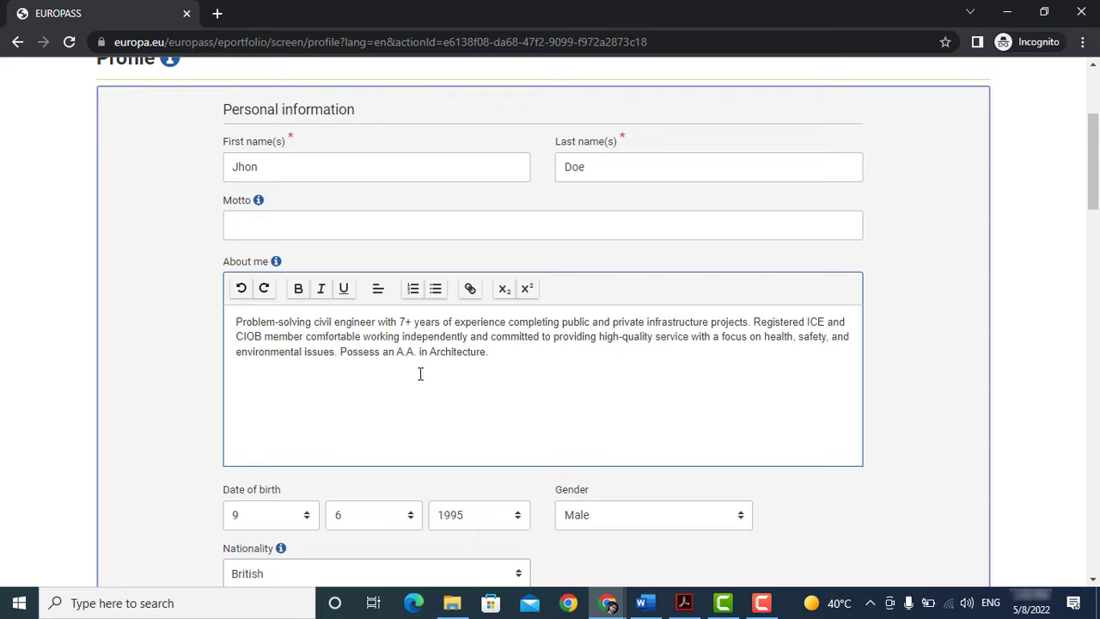
{"action": "scroll", "coordinate": [491, 373], "scroll_direction": "down", "scroll_amount": 10}
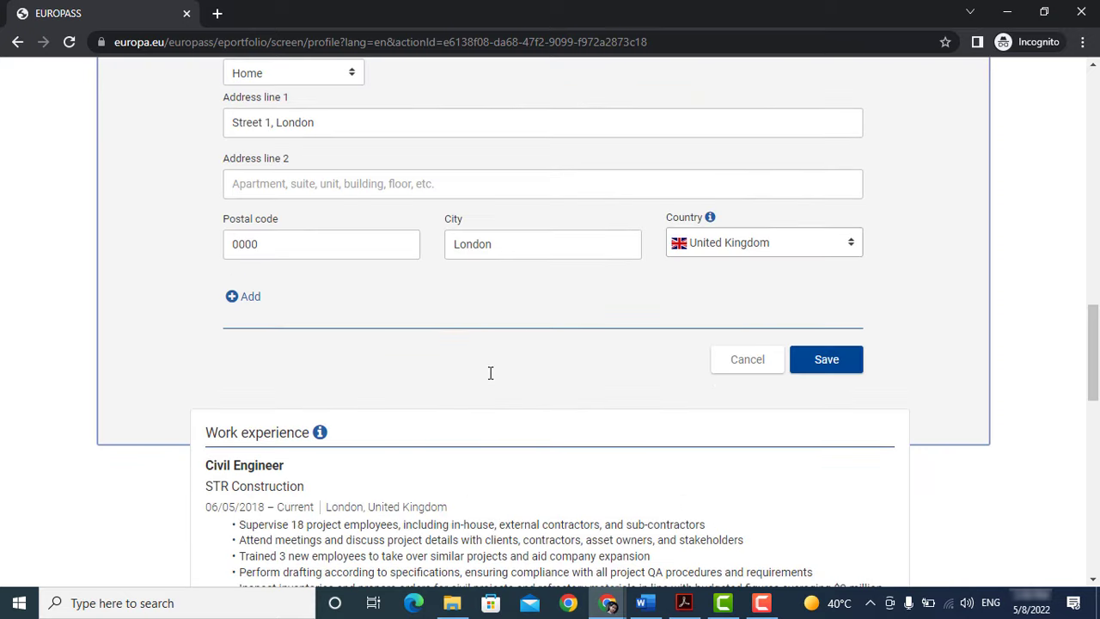
{"action": "left_click", "coordinate": [826, 359]}
- From My Profile, start a CV from the profile, discarding the unfinished draft
{"action": "scroll", "coordinate": [519, 275], "scroll_direction": "up", "scroll_amount": 3}
{"action": "left_click", "coordinate": [145, 202]}
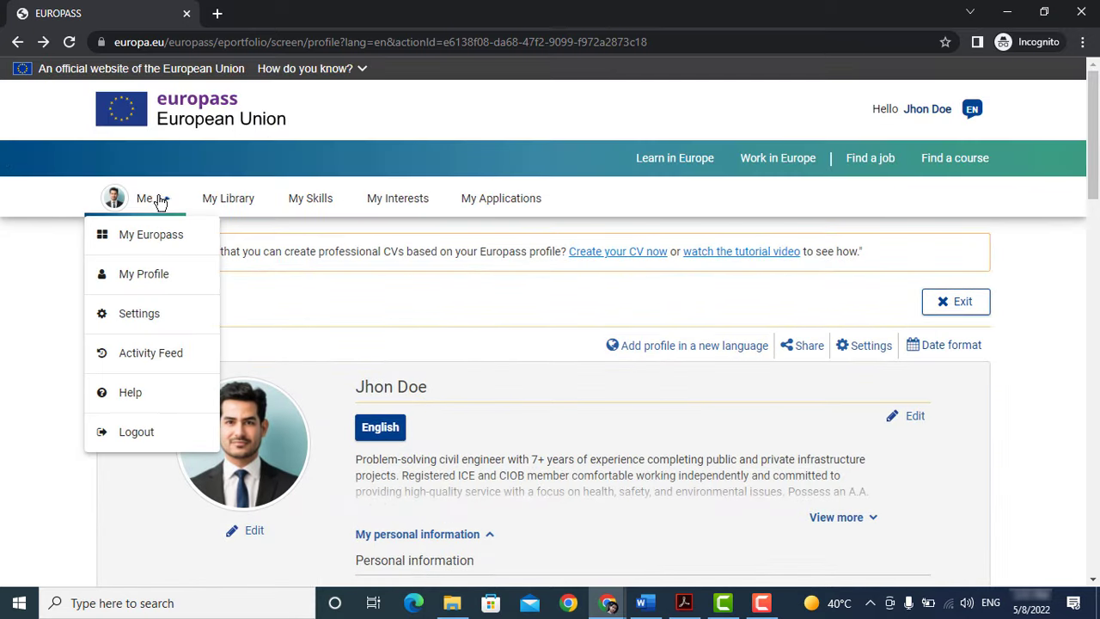
{"action": "left_click", "coordinate": [158, 280]}
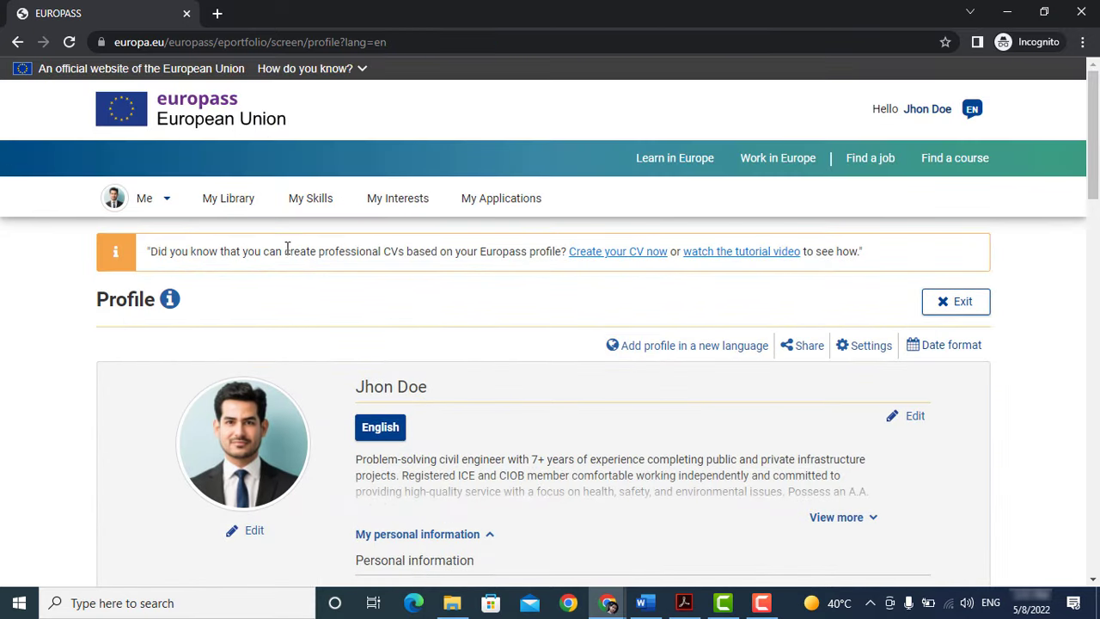
{"action": "left_click", "coordinate": [629, 258]}
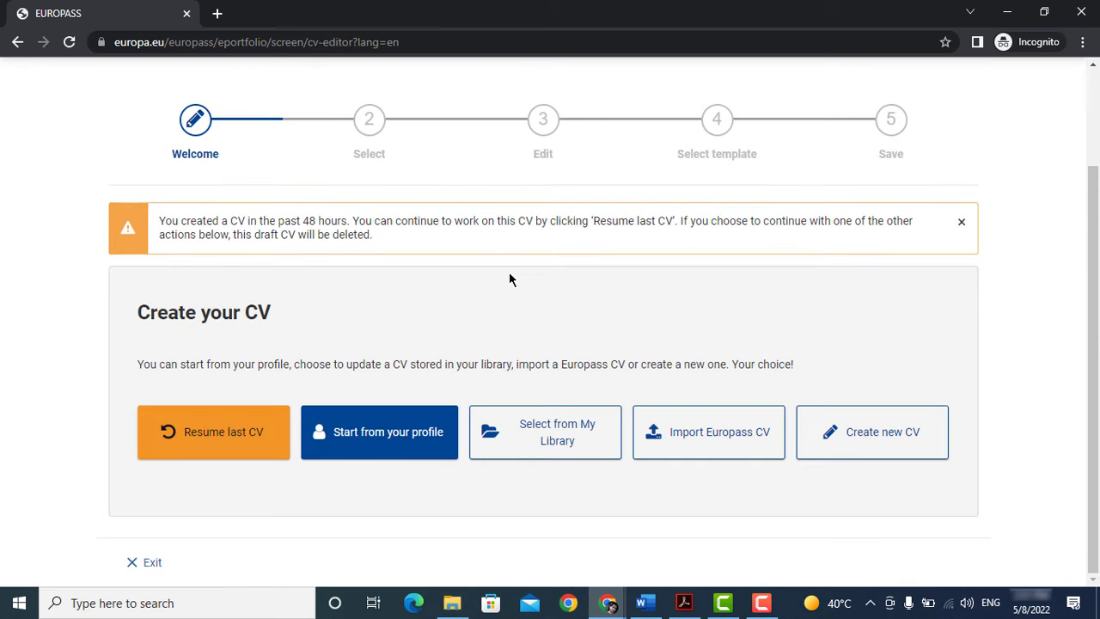
{"action": "left_click", "coordinate": [391, 447]}
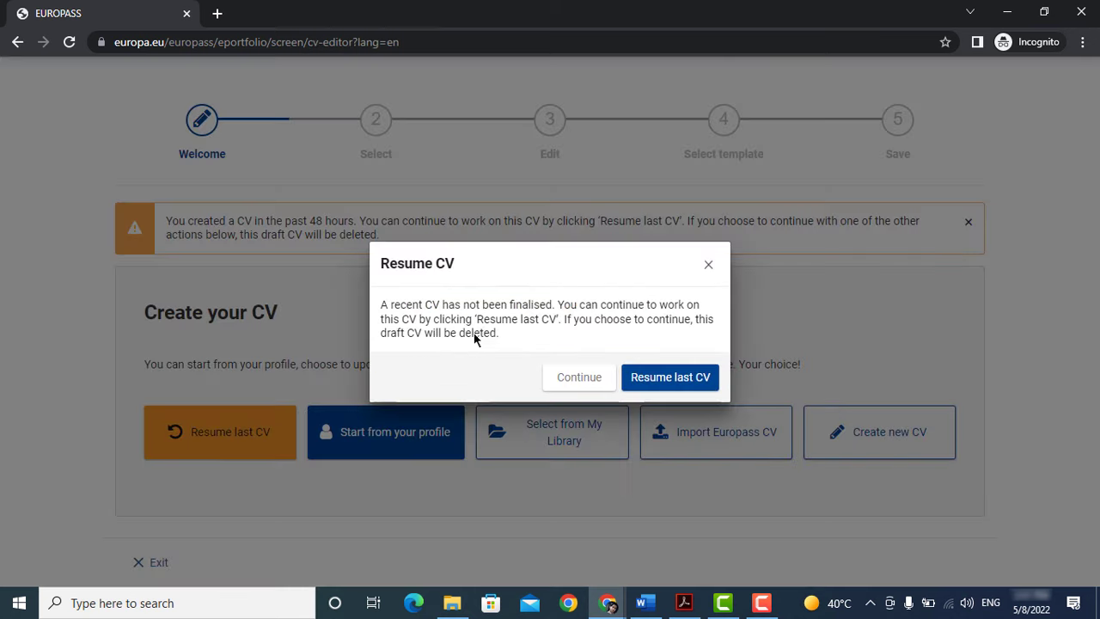
{"action": "left_click", "coordinate": [583, 378]}
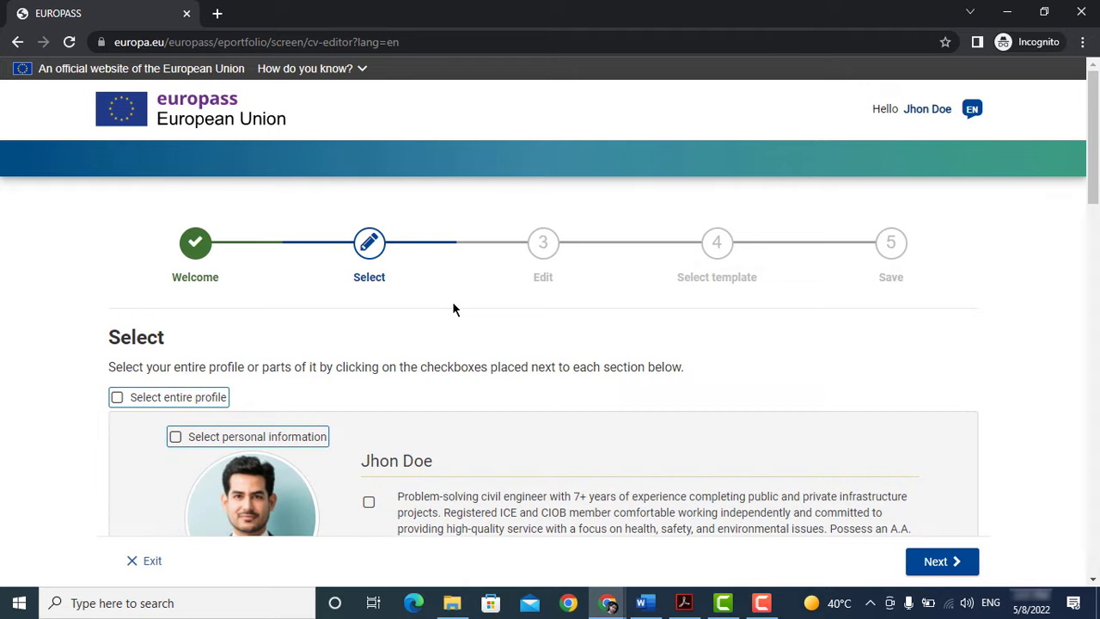
- Select the entire profile for the CV and skip editing the information
{"action": "scroll", "coordinate": [454, 308], "scroll_direction": "down", "scroll_amount": 3}
{"action": "left_click", "coordinate": [116, 156]}
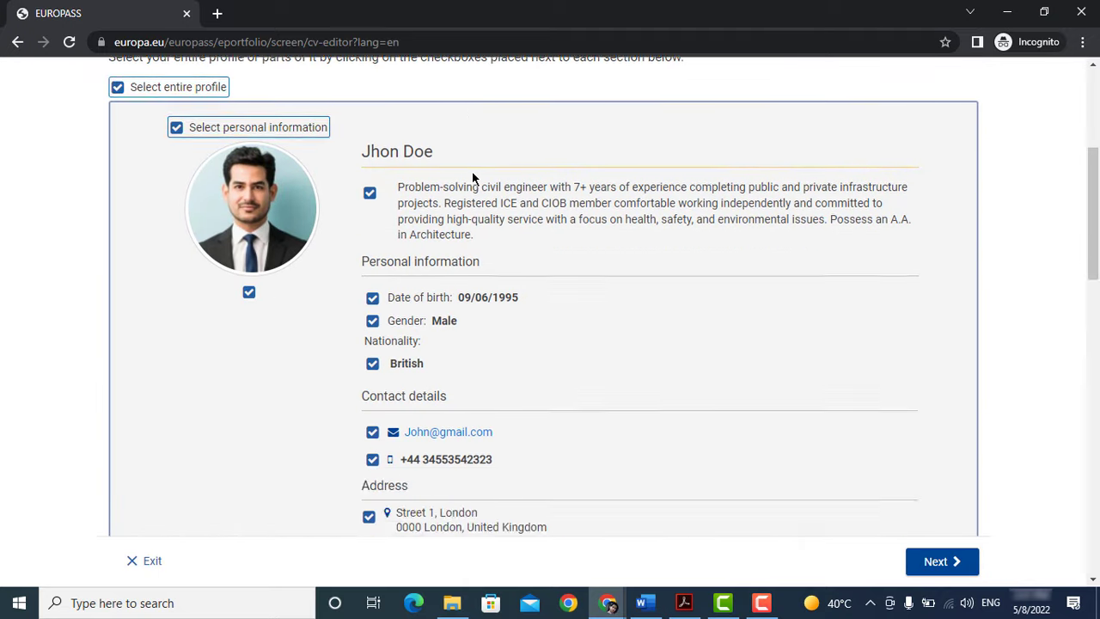
{"action": "scroll", "coordinate": [505, 227], "scroll_direction": "down", "scroll_amount": 15}
{"action": "left_click", "coordinate": [938, 561]}
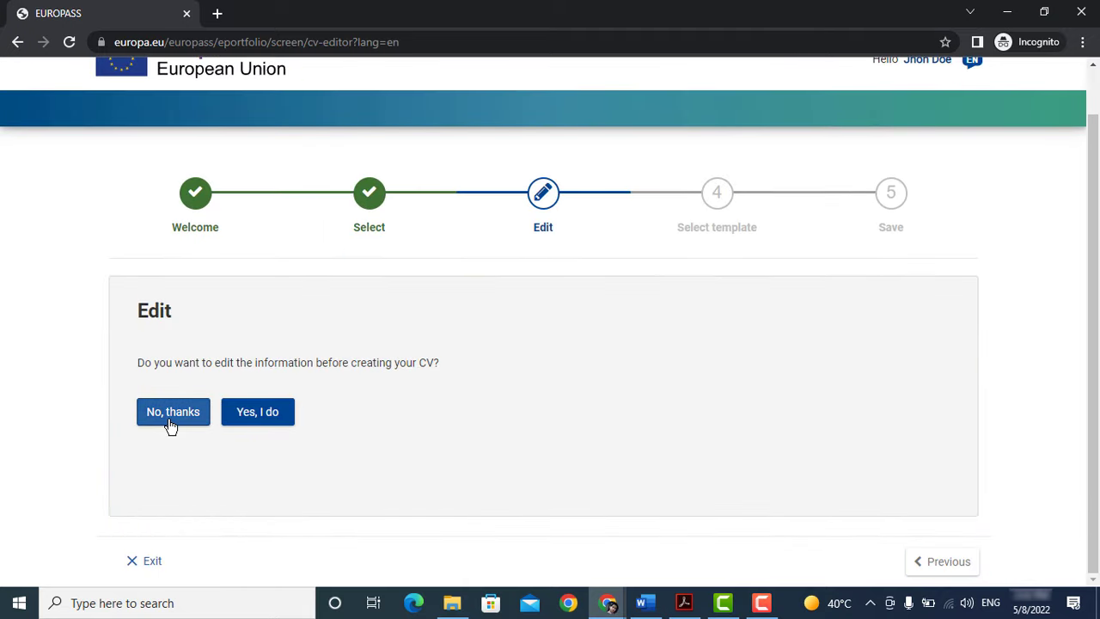
{"action": "left_click", "coordinate": [168, 423]}
- Zoom the page out and keep the default CV template
{"action": "scroll", "coordinate": [540, 350], "scroll_direction": "down", "scroll_amount": 3}
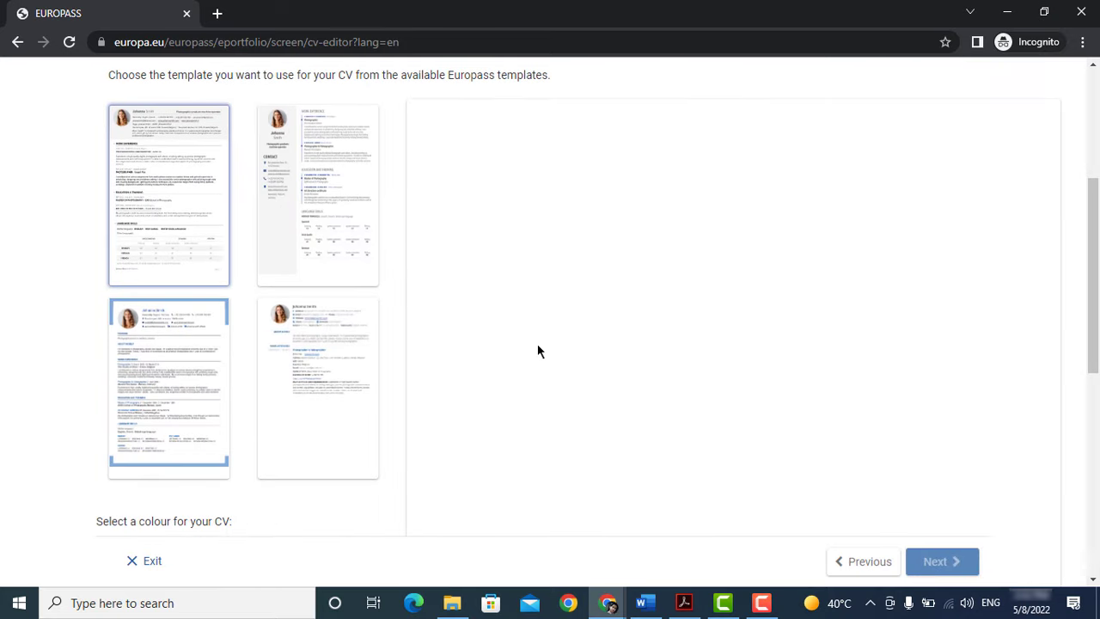
{"action": "scroll", "coordinate": [538, 351], "scroll_direction": "down", "scroll_amount": 2}
{"action": "scroll", "coordinate": [538, 343], "scroll_direction": "down", "scroll_amount": 2}
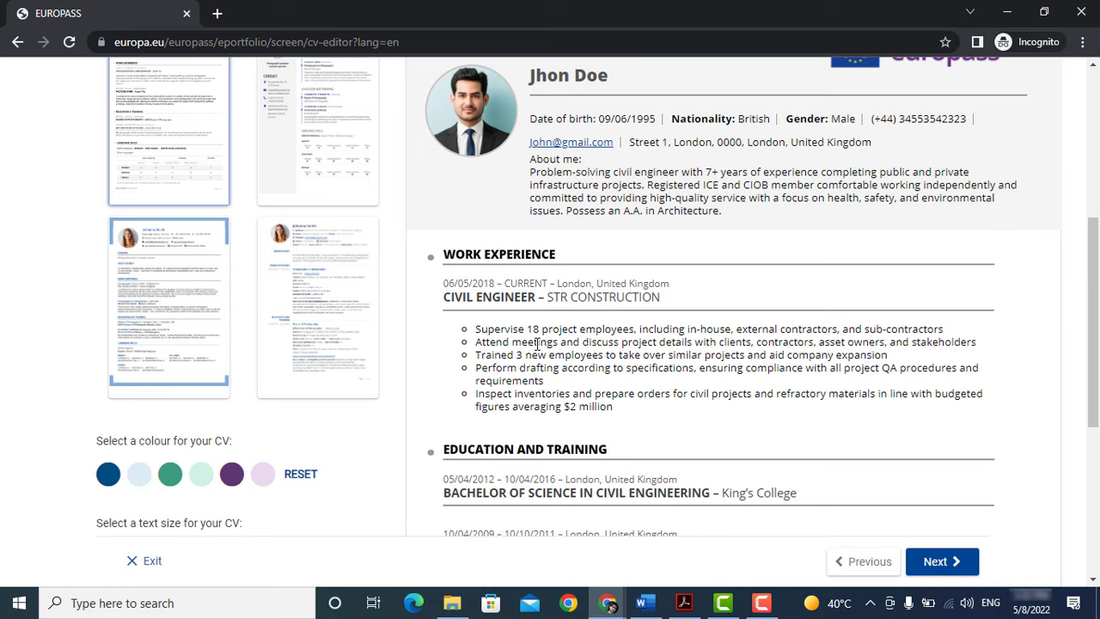
{"action": "key", "text": "ctrl+minus"}
{"action": "key", "text": "ctrl+minus"}
{"action": "key", "text": "ctrl+minus"}
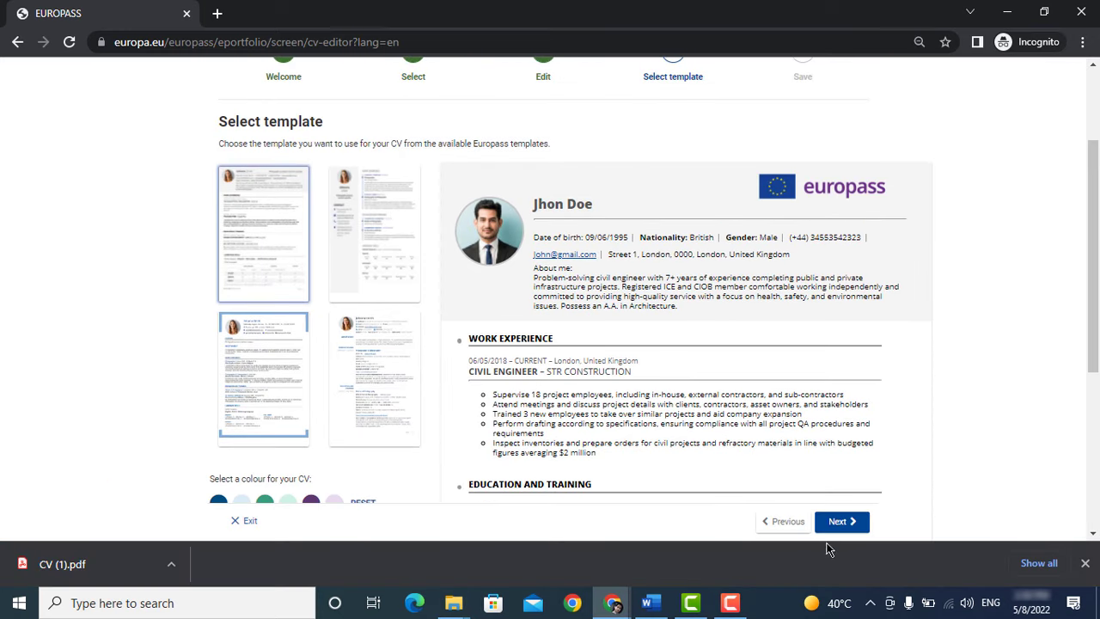
{"action": "left_click", "coordinate": [839, 522]}
- Download the CV as a PDF named 'CV'
{"action": "left_click", "coordinate": [306, 373]}
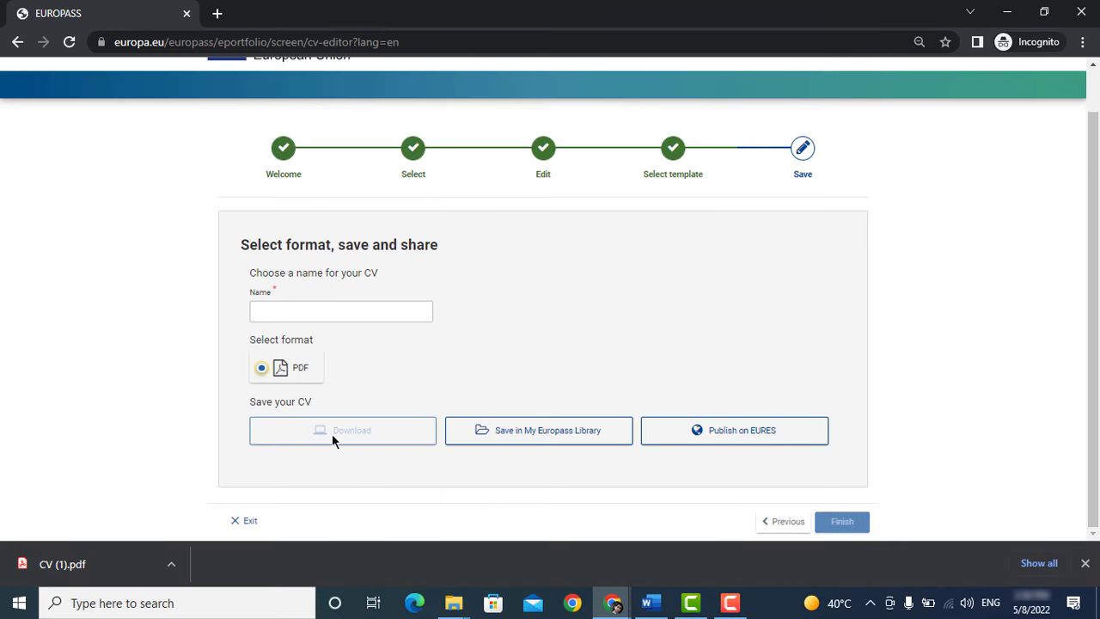
{"action": "left_click", "coordinate": [303, 315]}
{"action": "type", "text": "CV"}
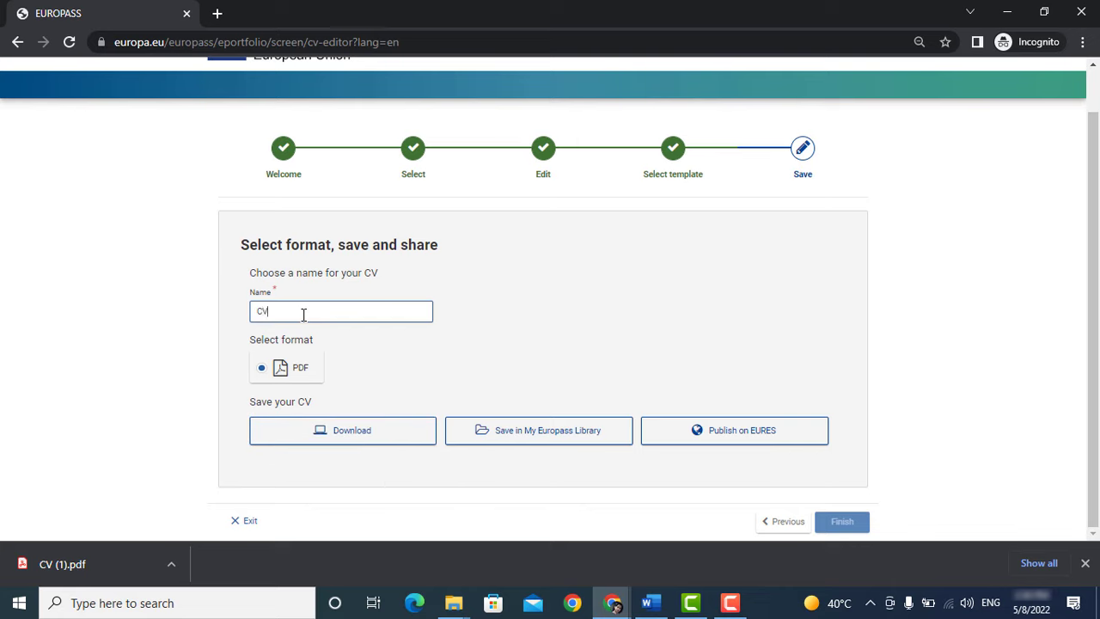
{"action": "left_click", "coordinate": [368, 436]}
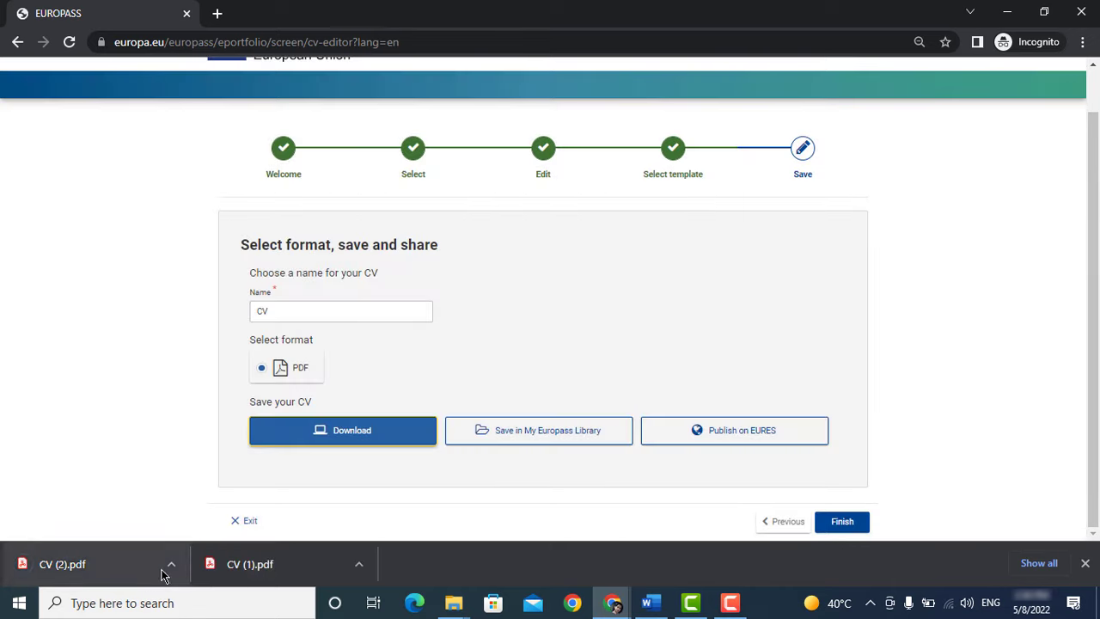
- Open CV (2).pdf in Acrobat and scroll through the one-page CV
{"action": "left_click", "coordinate": [164, 575]}
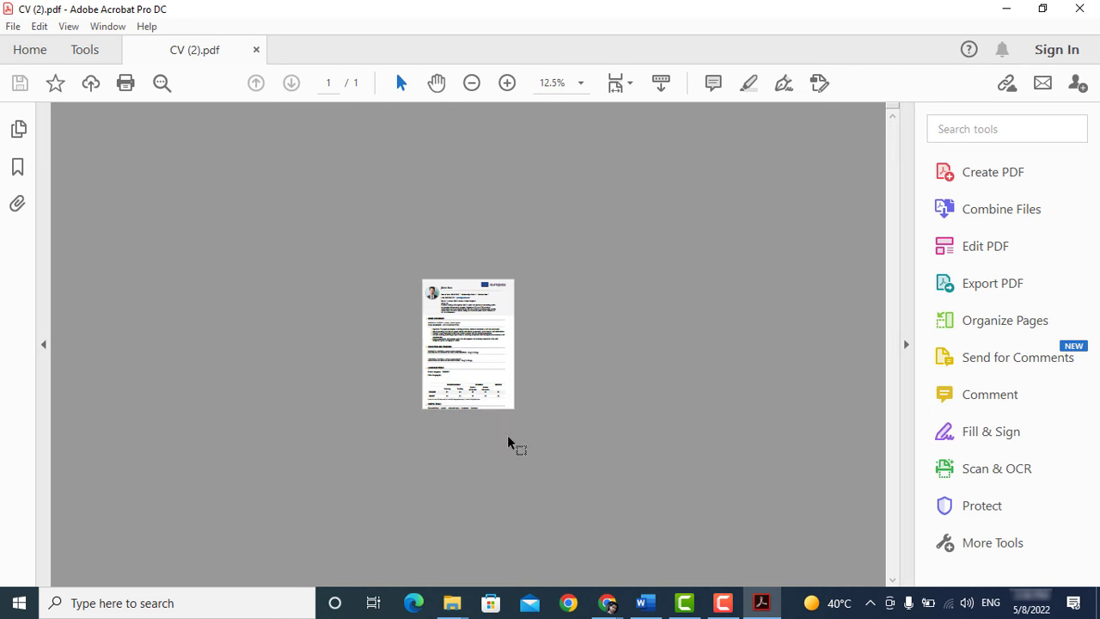
{"action": "scroll", "coordinate": [491, 534], "scroll_direction": "up", "scroll_amount": 2}
{"action": "scroll", "coordinate": [474, 531], "scroll_direction": "down", "scroll_amount": 1}
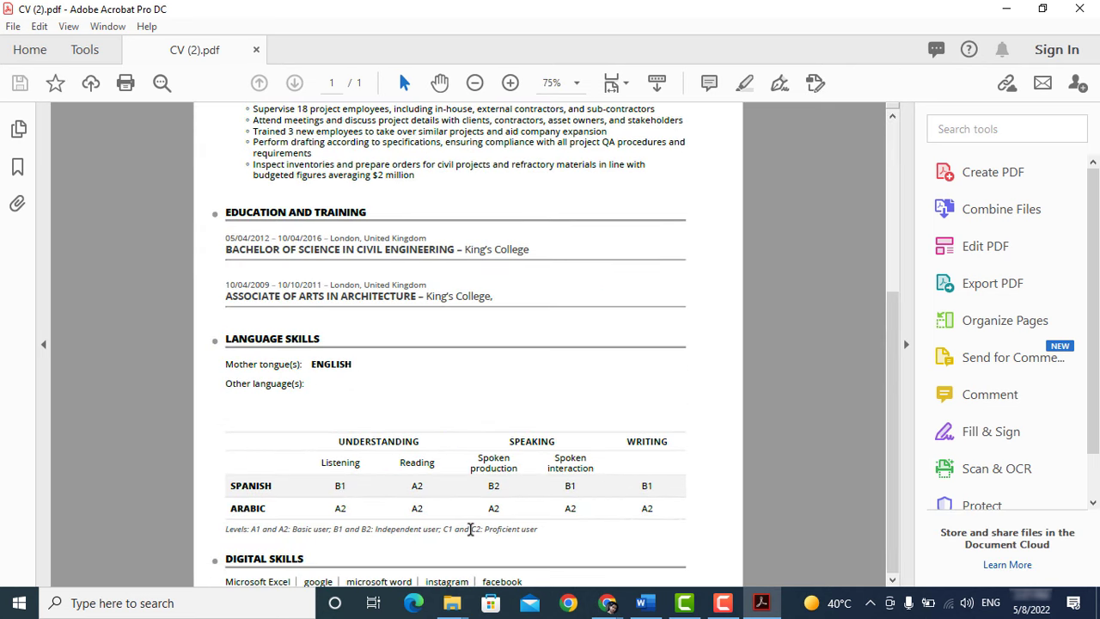
{"action": "scroll", "coordinate": [448, 460], "scroll_direction": "up", "scroll_amount": 5}
{"action": "scroll", "coordinate": [441, 404], "scroll_direction": "down", "scroll_amount": 2}
{"action": "scroll", "coordinate": [444, 272], "scroll_direction": "up", "scroll_amount": 2}
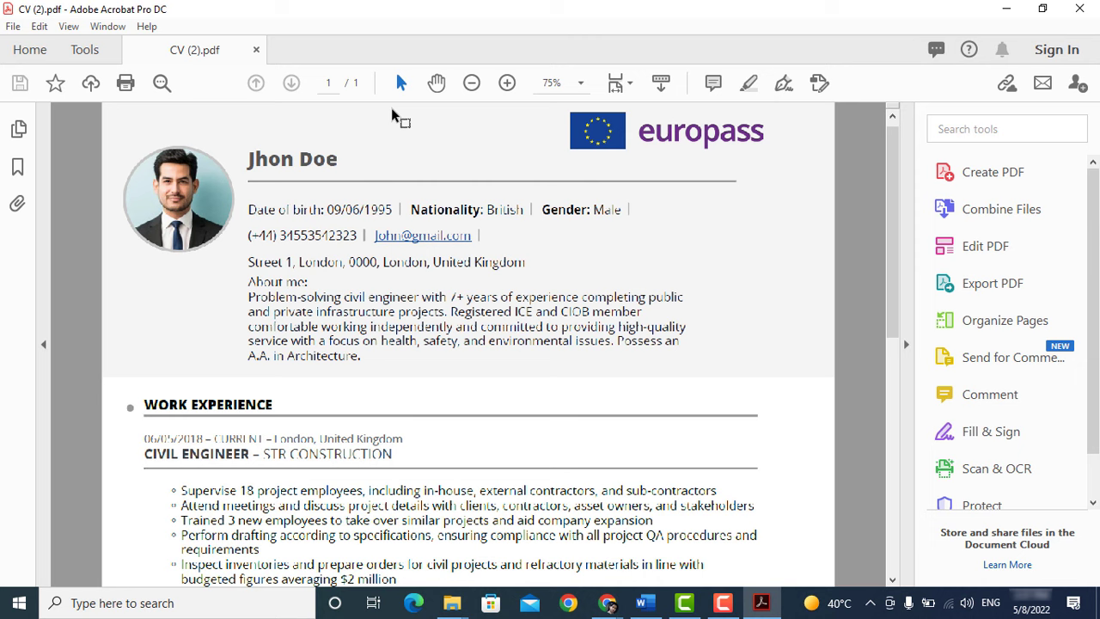
{"action": "scroll", "coordinate": [391, 215], "scroll_direction": "down", "scroll_amount": 2}
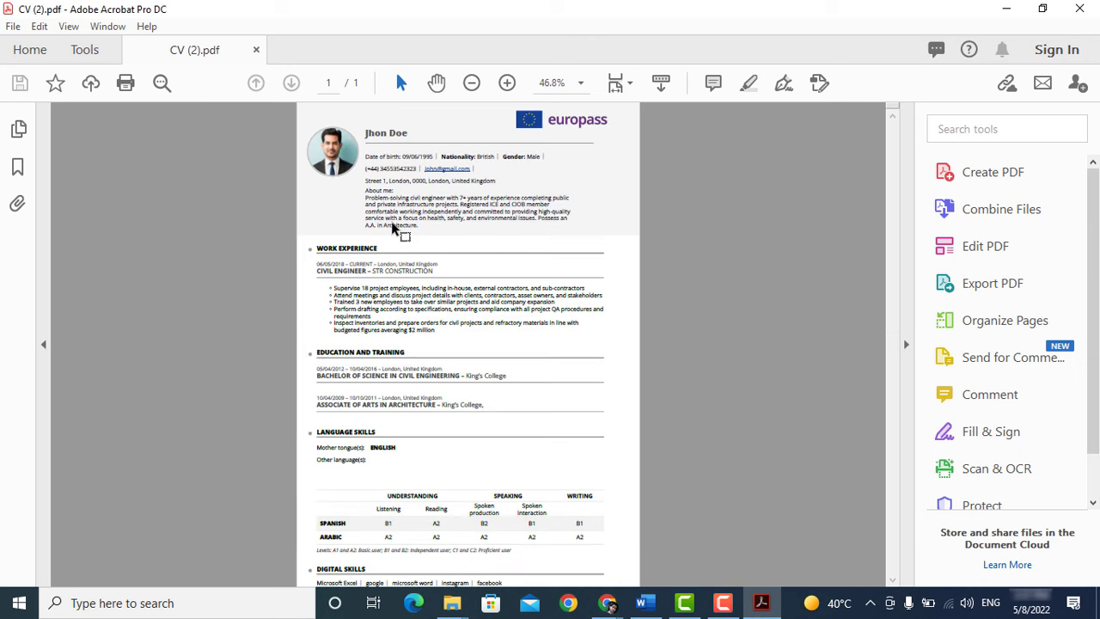
{"action": "scroll", "coordinate": [391, 226], "scroll_direction": "down", "scroll_amount": 1}
{"action": "scroll", "coordinate": [488, 381], "scroll_direction": "up", "scroll_amount": 1}
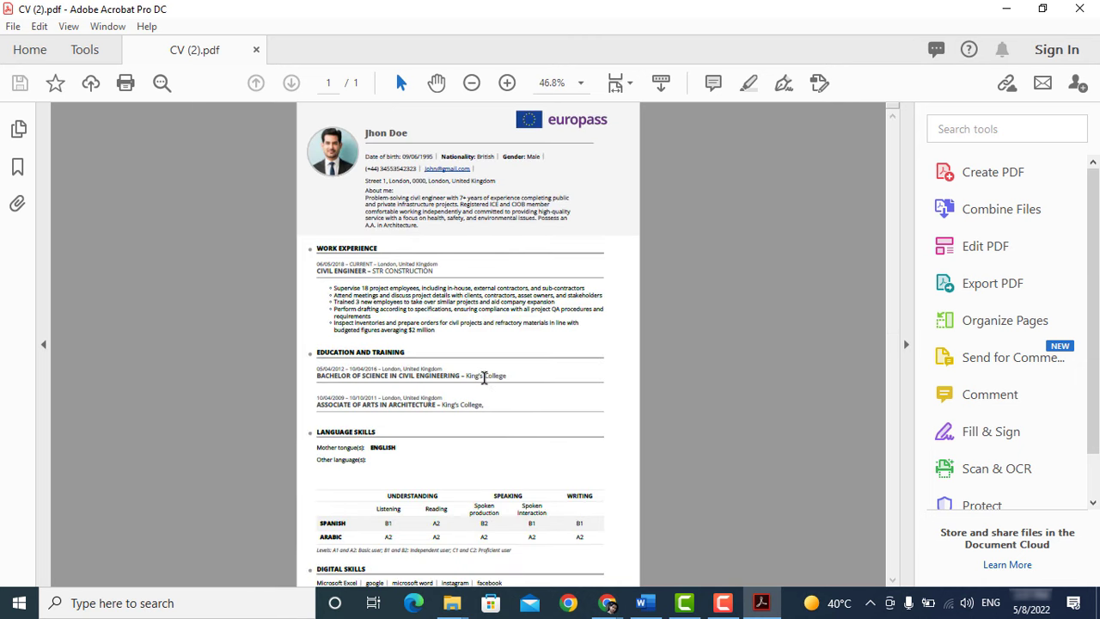